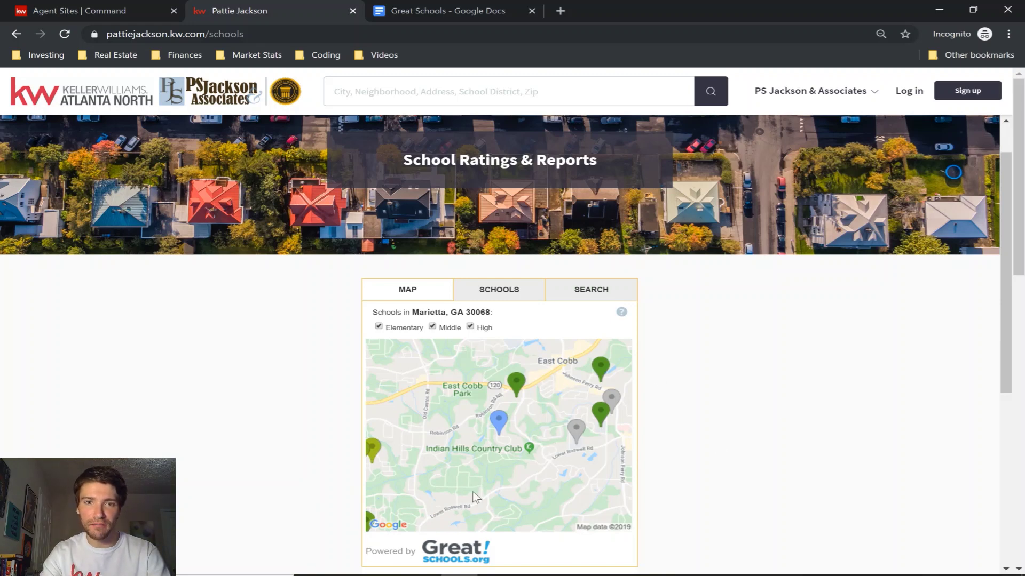
Search the schools widget for zip 30305 and open Jackson Elementary School's GreatSchools profile.
{"action": "mouse_move", "coordinate": [412, 313]}
{"action": "left_mouse_down"}
{"action": "mouse_move", "coordinate": [492, 313]}
{"action": "mouse_move", "coordinate": [419, 313]}
{"action": "left_mouse_up"}
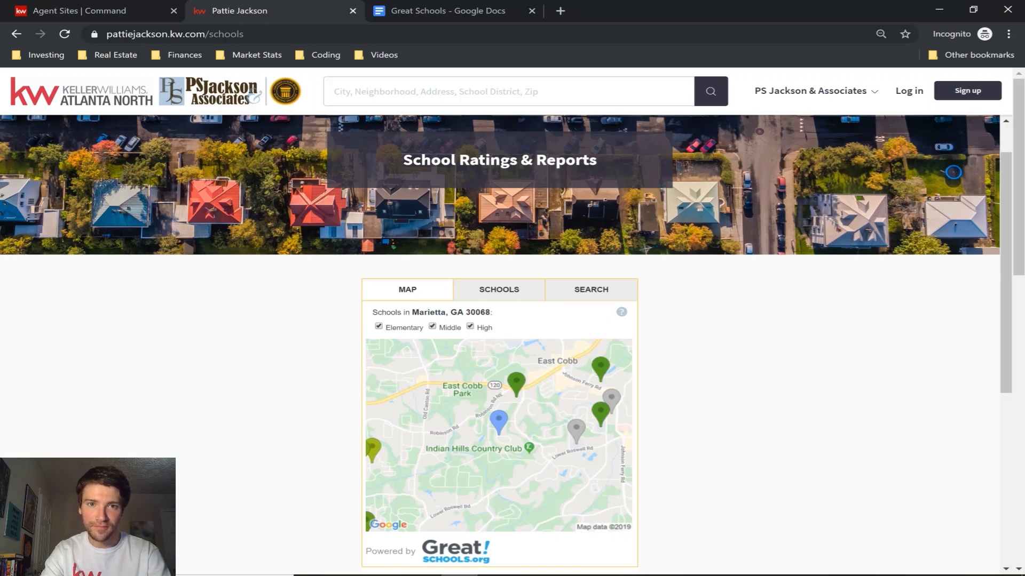
{"action": "left_click", "coordinate": [496, 293]}
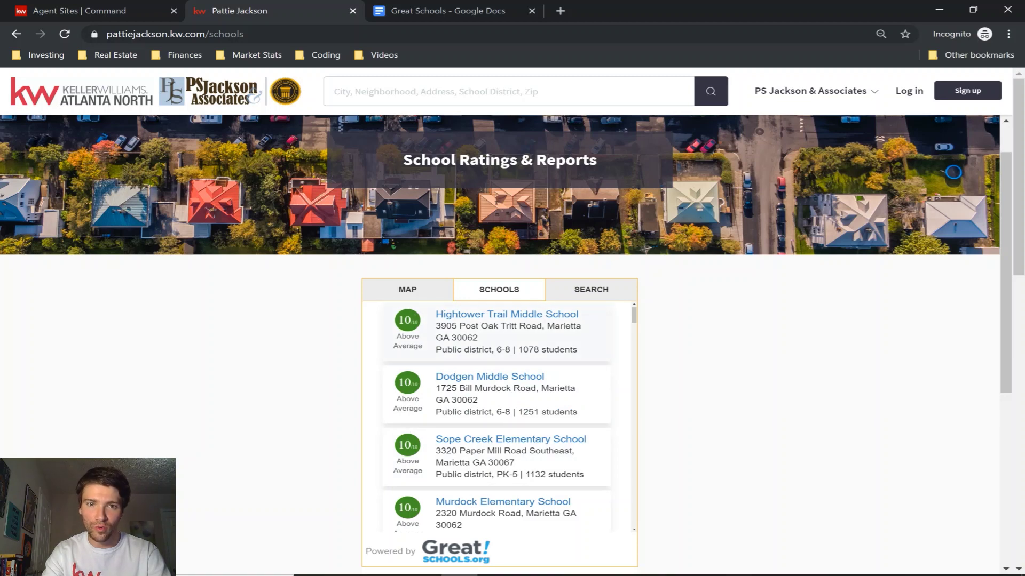
{"action": "left_click", "coordinate": [601, 298]}
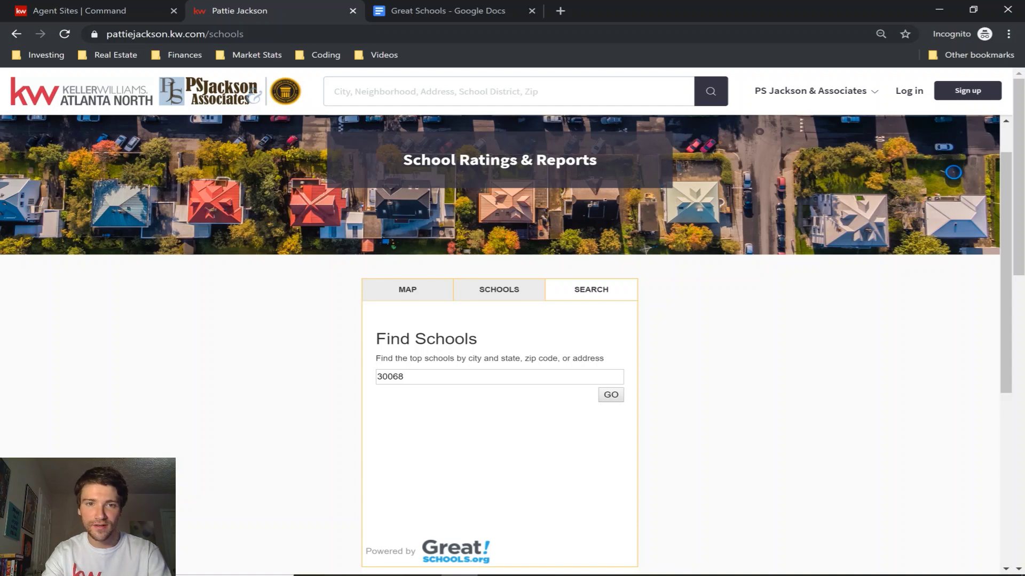
{"action": "left_click", "coordinate": [387, 376]}
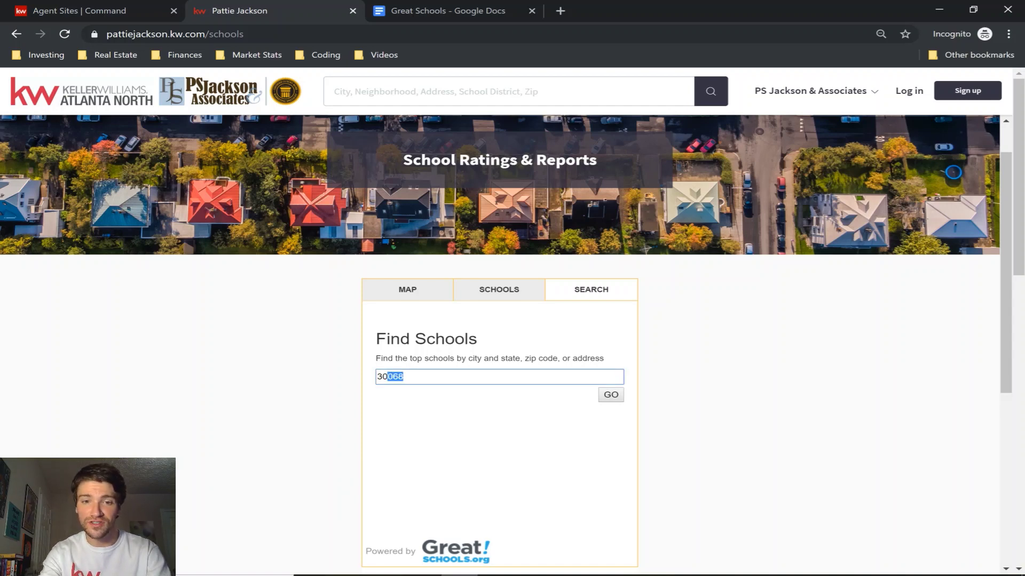
{"action": "type", "text": "305"}
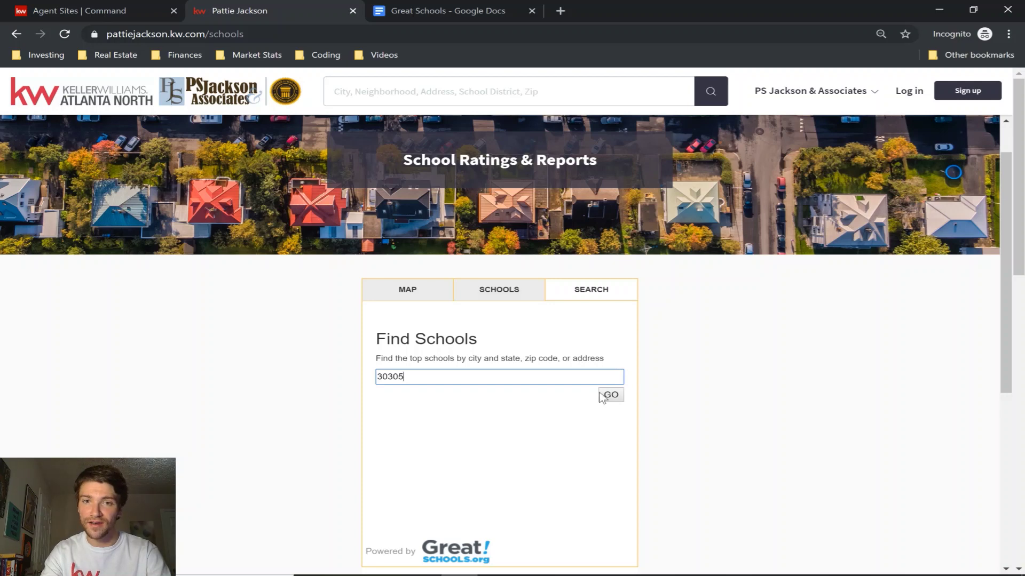
{"action": "left_click", "coordinate": [608, 398]}
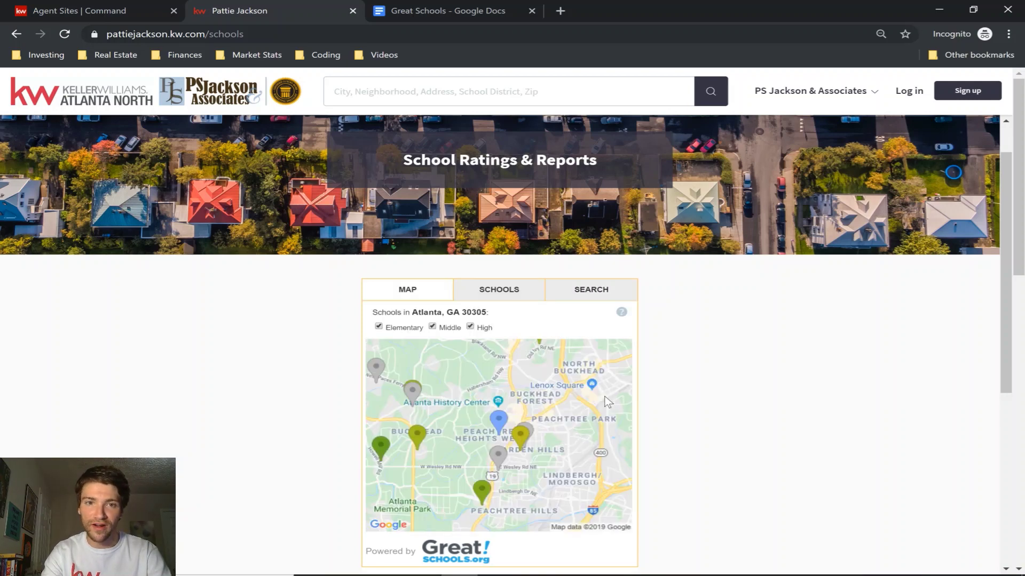
{"action": "left_click", "coordinate": [490, 297]}
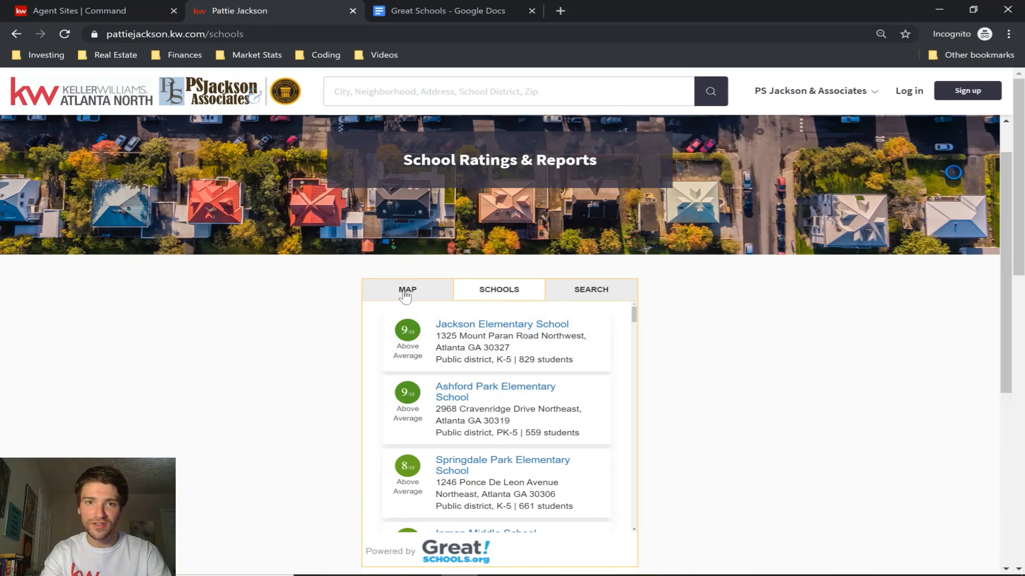
{"action": "left_click", "coordinate": [529, 326]}
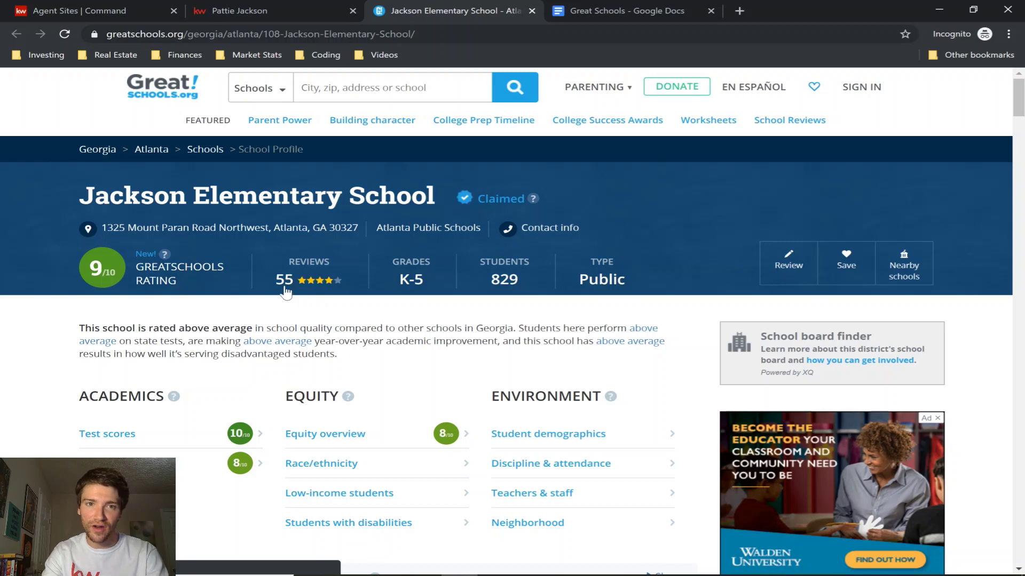
{"action": "scroll", "coordinate": [390, 327], "scroll_direction": "down", "scroll_amount": 7}
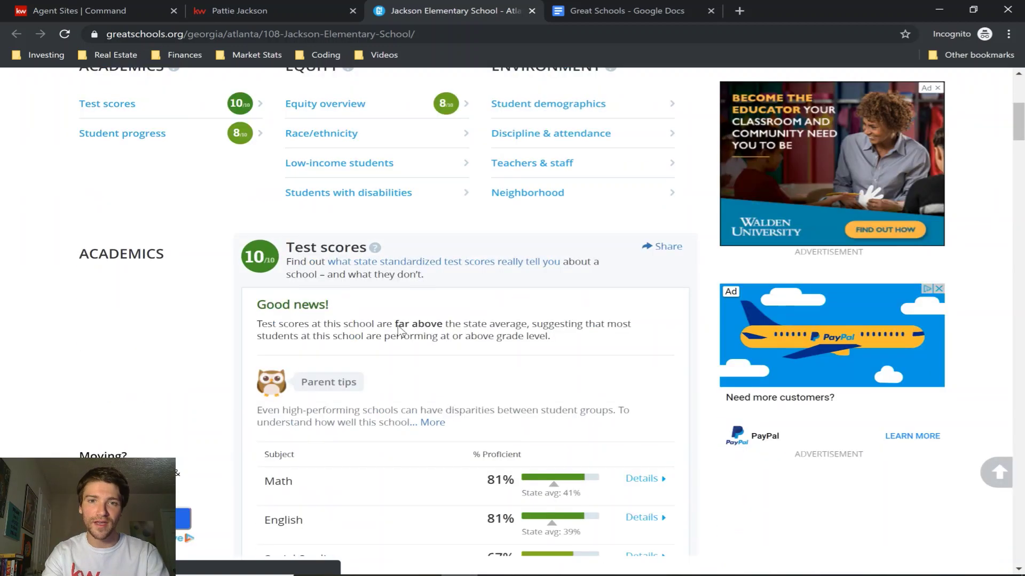
{"action": "scroll", "coordinate": [400, 332], "scroll_direction": "down", "scroll_amount": 4}
{"action": "key", "text": "Home"}
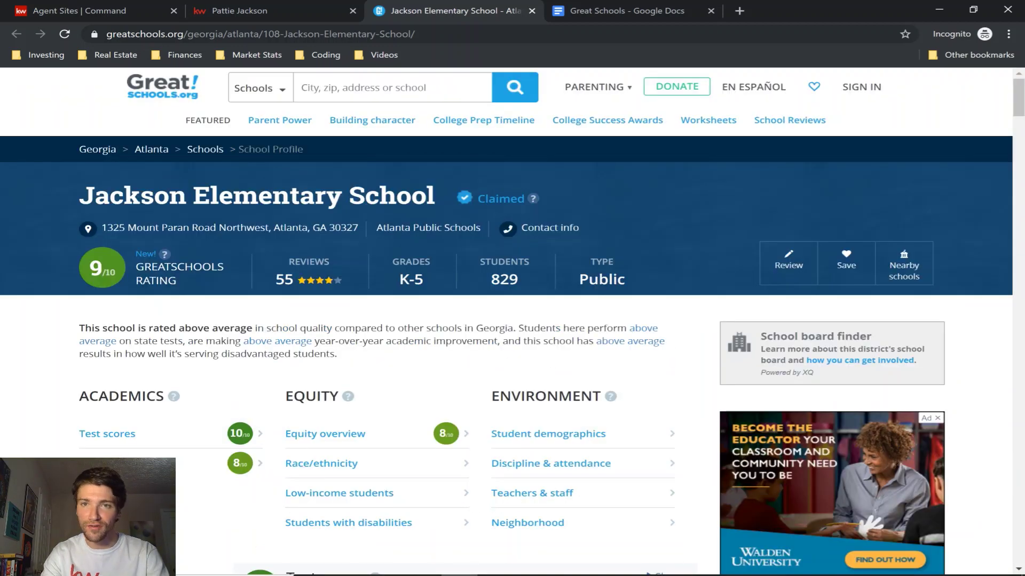
Close the school profile, view the Atlanta 30305 schools map, and go to Command's agent site pages.
{"action": "left_click", "coordinate": [531, 10]}
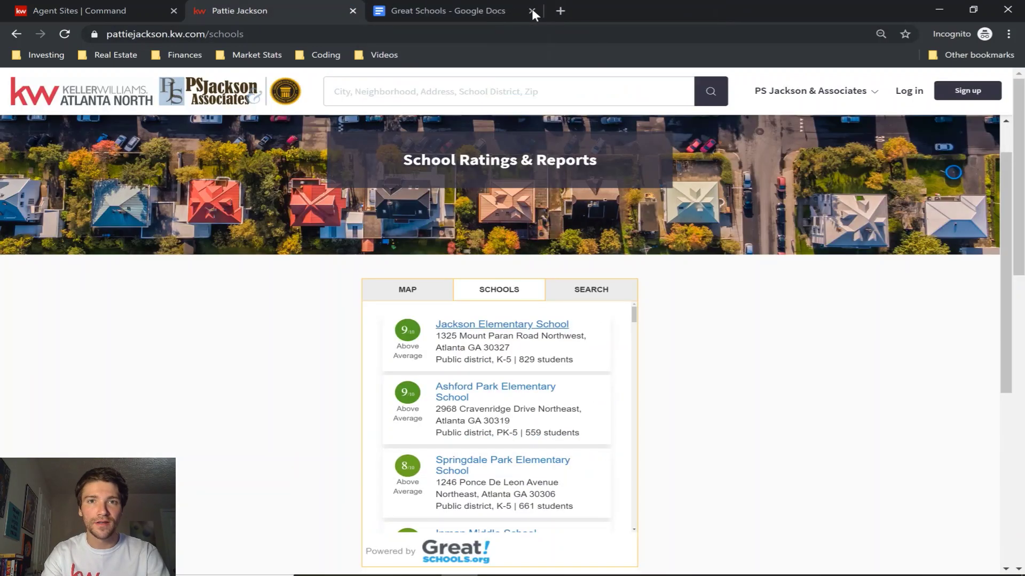
{"action": "left_click", "coordinate": [411, 296]}
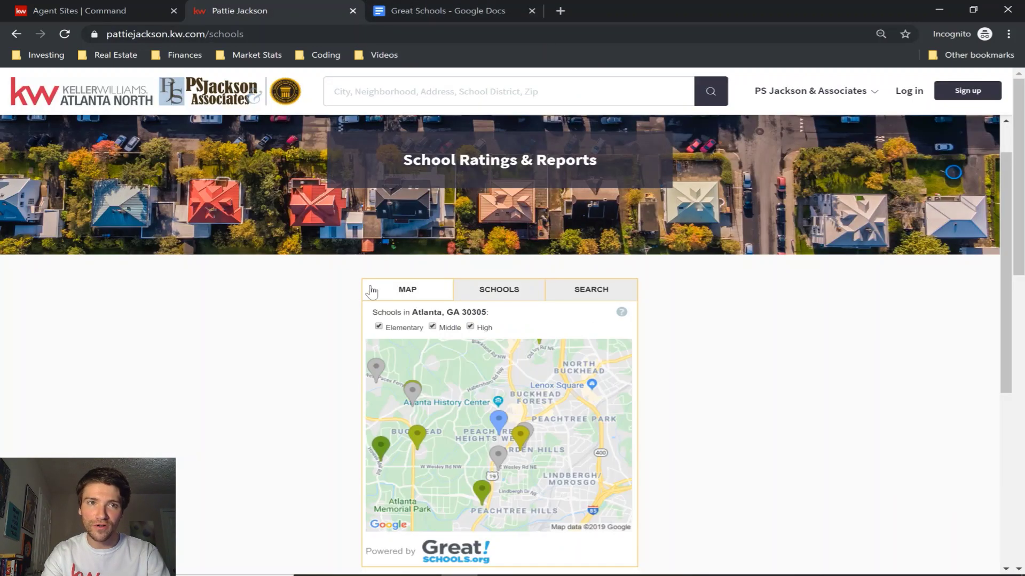
{"action": "left_click", "coordinate": [72, 11]}
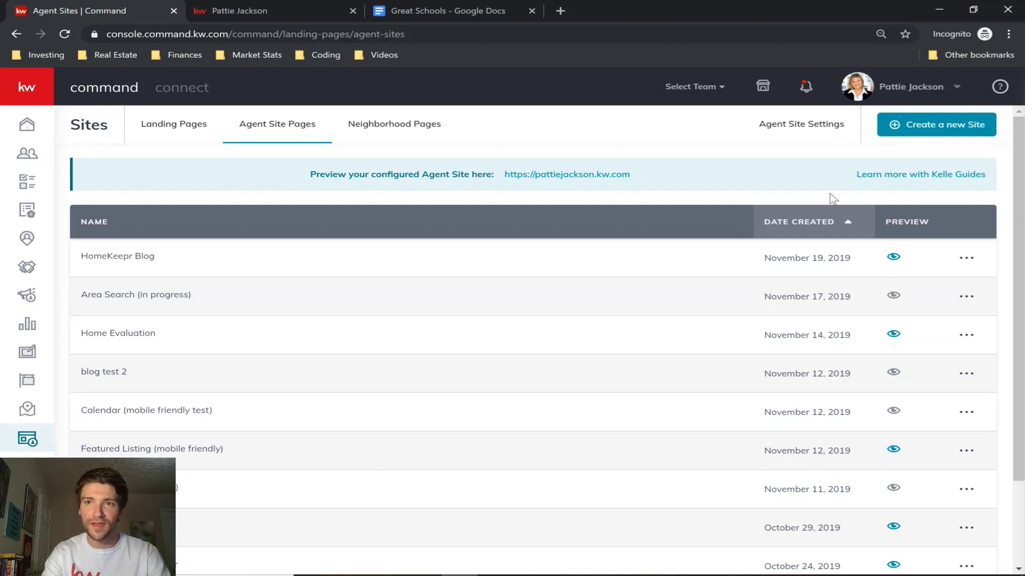
Create a new blank page placed on the agent site.
{"action": "left_click", "coordinate": [945, 132]}
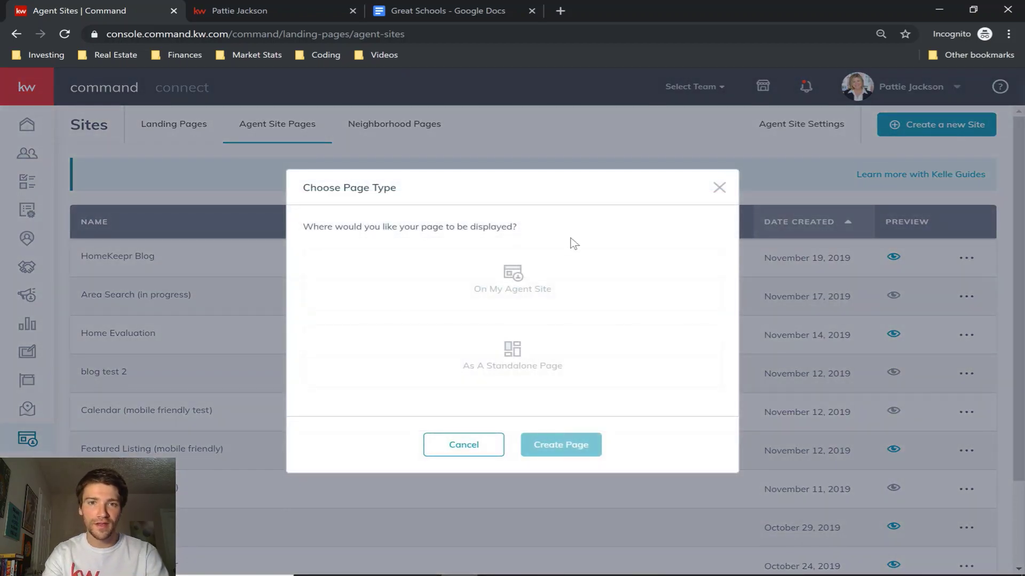
{"action": "left_click", "coordinate": [486, 286]}
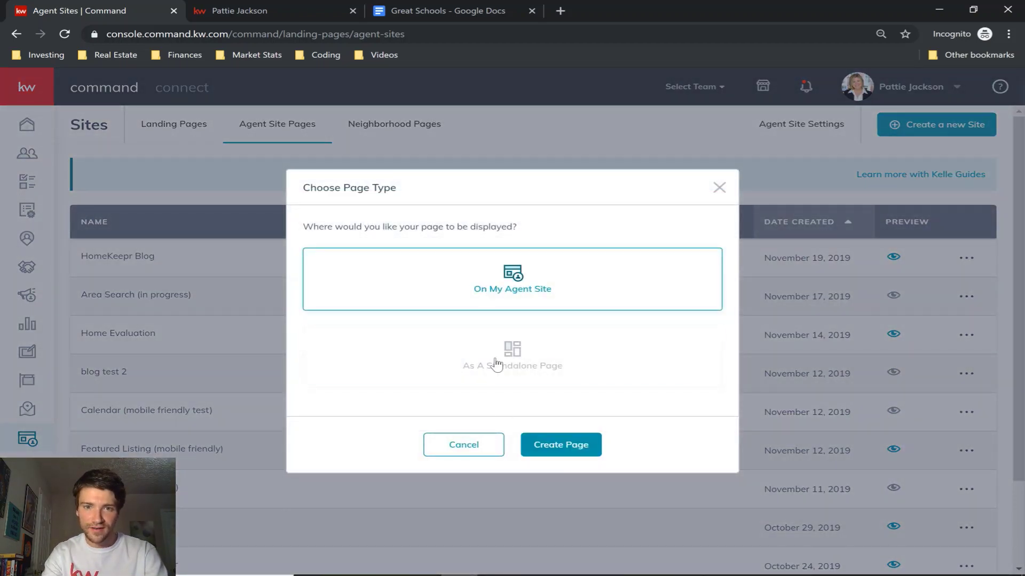
{"action": "left_click", "coordinate": [564, 451]}
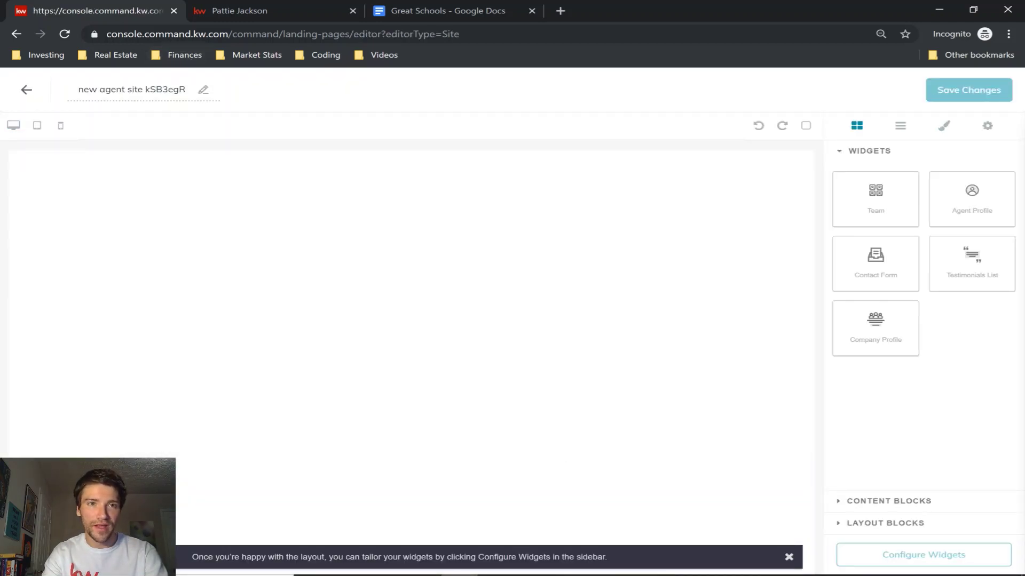
Title the new page School1 and look over the Content Blocks and Widgets lists.
{"action": "left_click", "coordinate": [121, 89]}
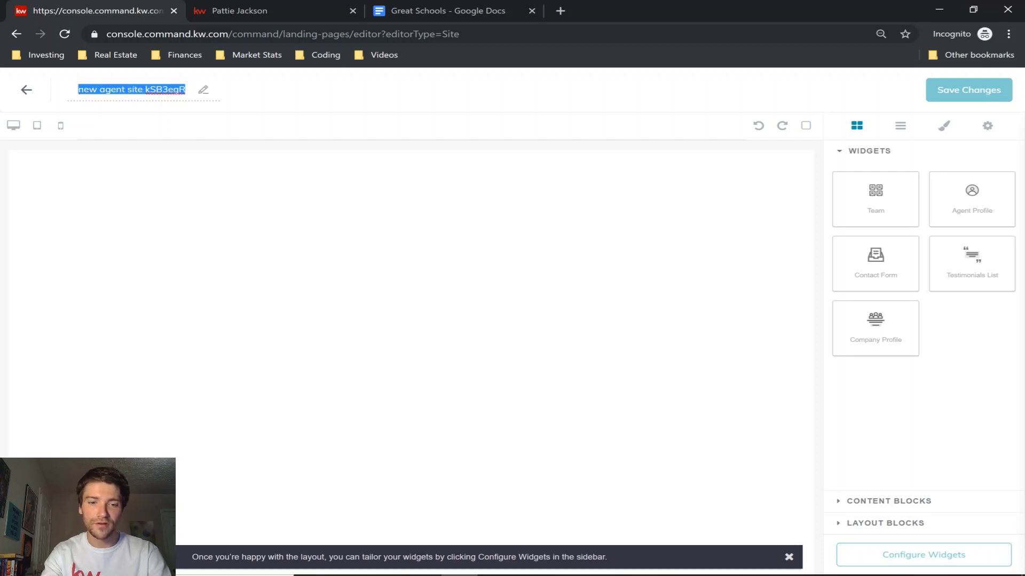
{"action": "type", "text": "School1"}
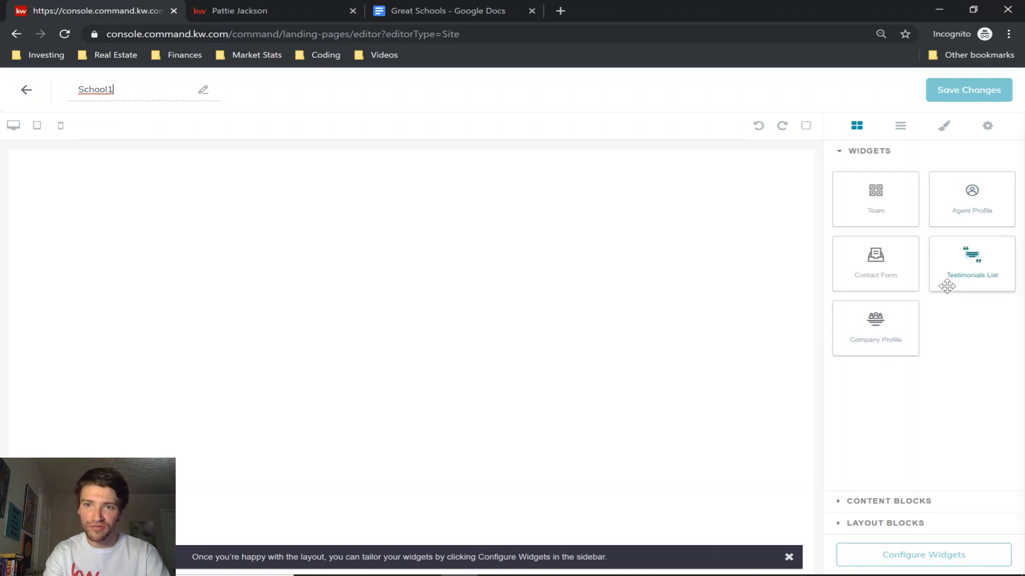
{"action": "left_click", "coordinate": [871, 502]}
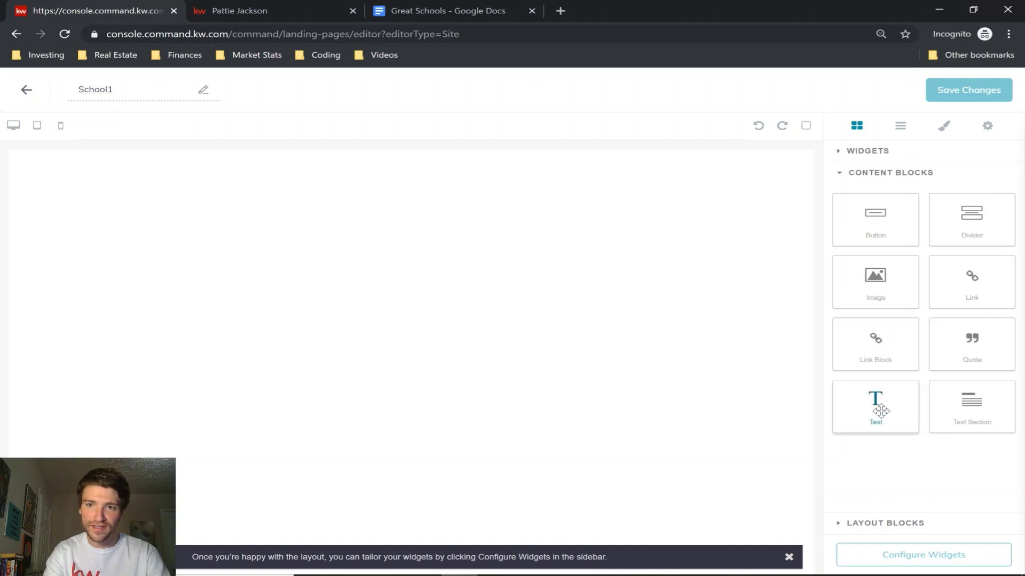
{"action": "left_click", "coordinate": [880, 156]}
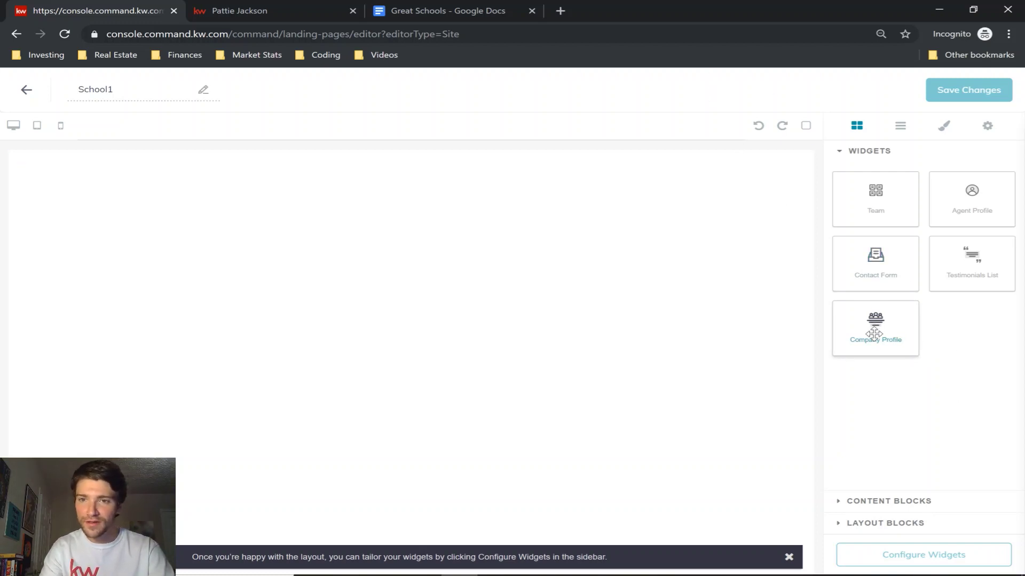
Place the Company Profile widget on the School1 canvas, showing the 'About Royal Realtors' banner.
{"action": "left_click_drag", "start_coordinate": [873, 333], "coordinate": [406, 300]}
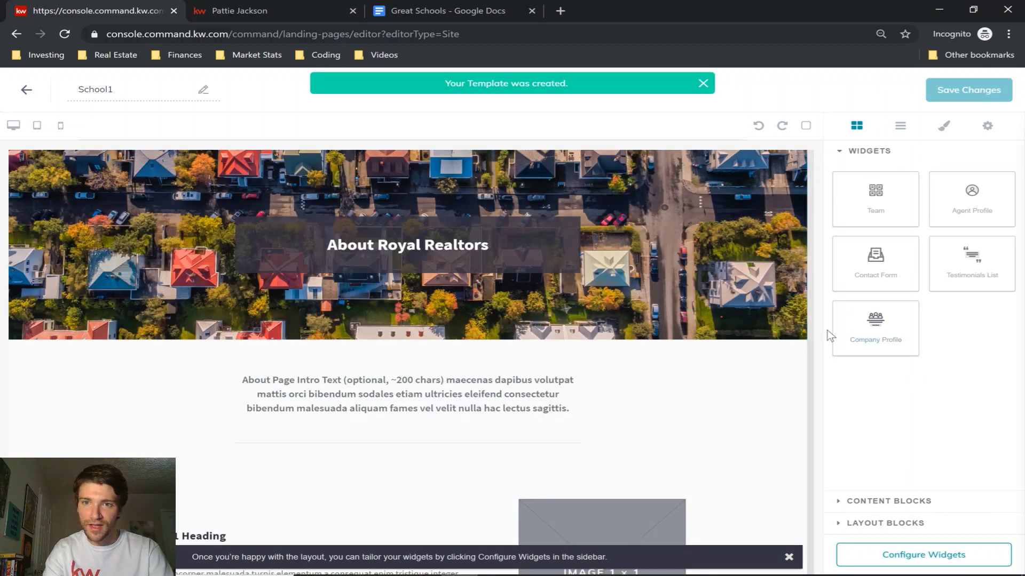
{"action": "left_click_drag", "start_coordinate": [876, 262], "coordinate": [711, 348]}
{"action": "scroll", "coordinate": [599, 387], "scroll_direction": "down", "scroll_amount": 10}
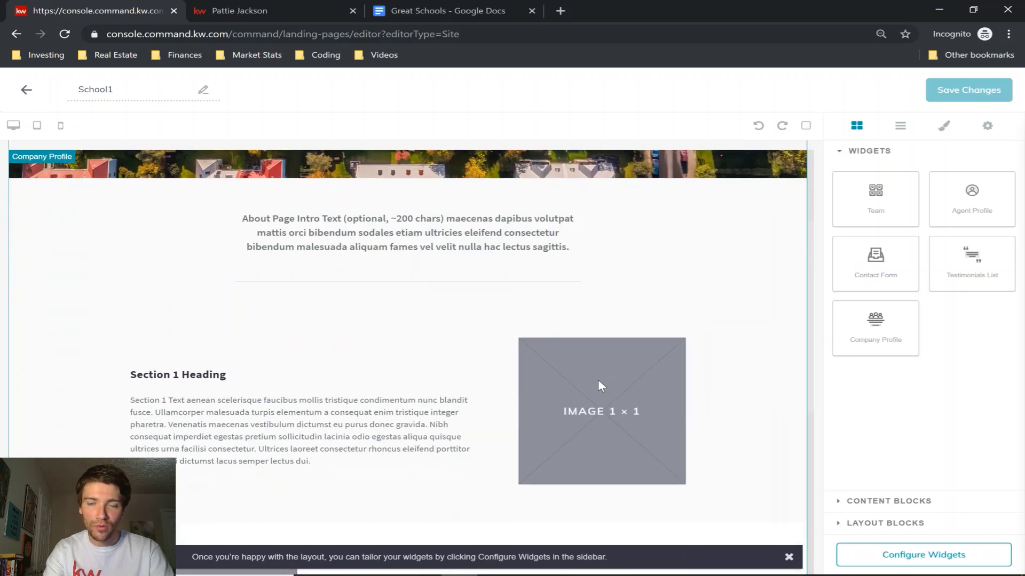
{"action": "scroll", "coordinate": [599, 385], "scroll_direction": "up", "scroll_amount": 10}
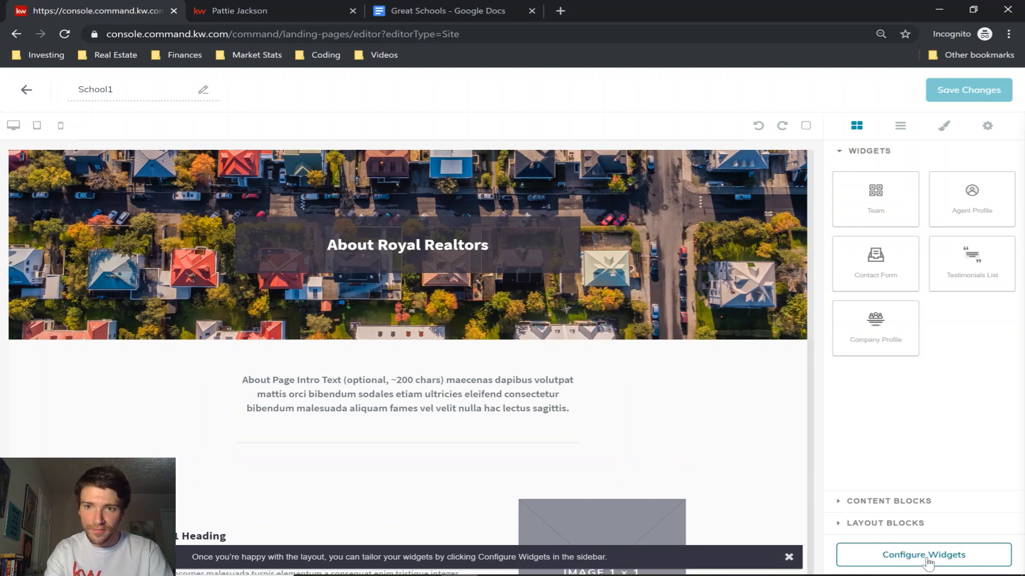
Clear the Company Profile headline, then save and publish School1 as an agent site page.
{"action": "left_click", "coordinate": [927, 561]}
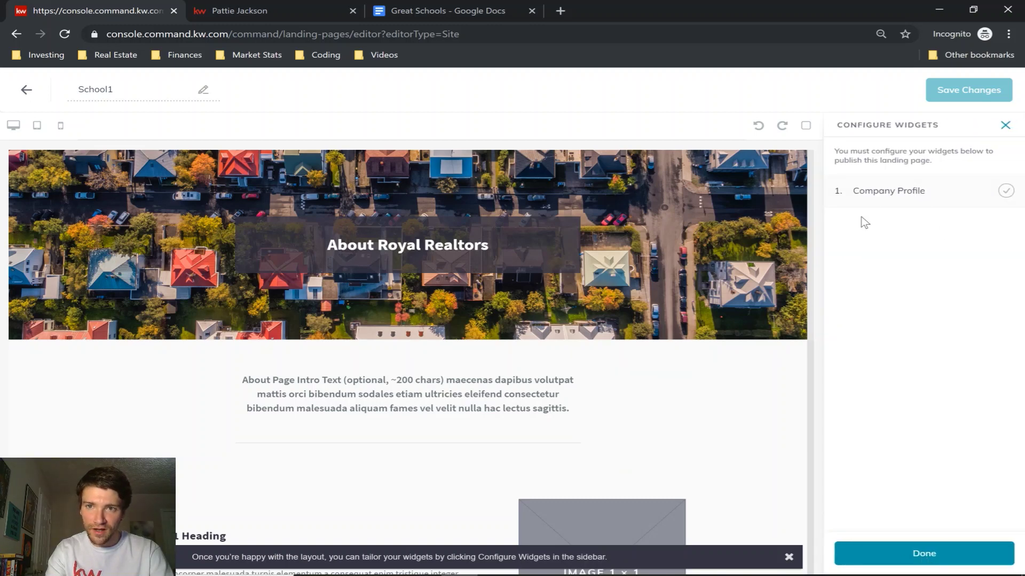
{"action": "left_click", "coordinate": [906, 198]}
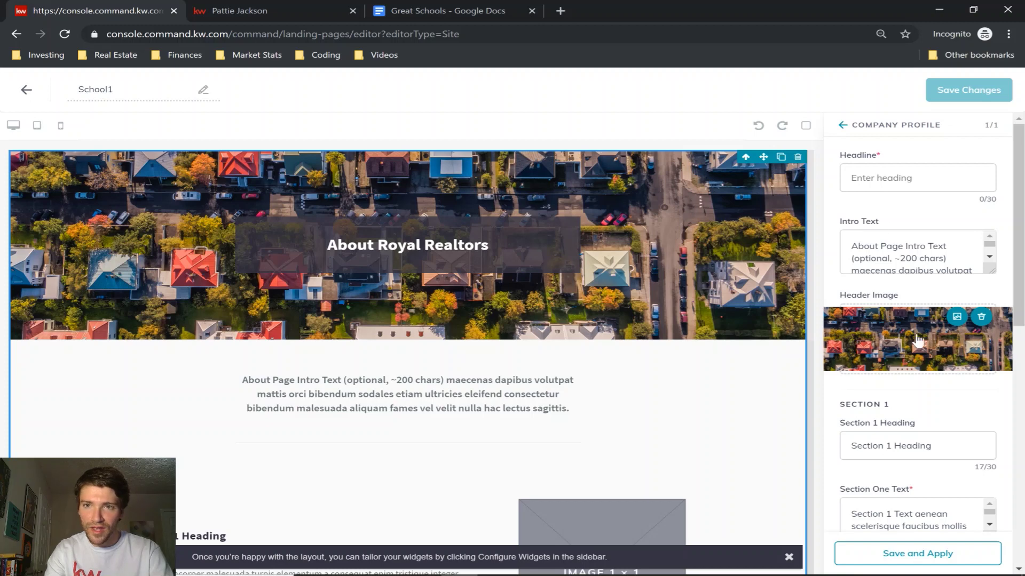
{"action": "left_click", "coordinate": [917, 177]}
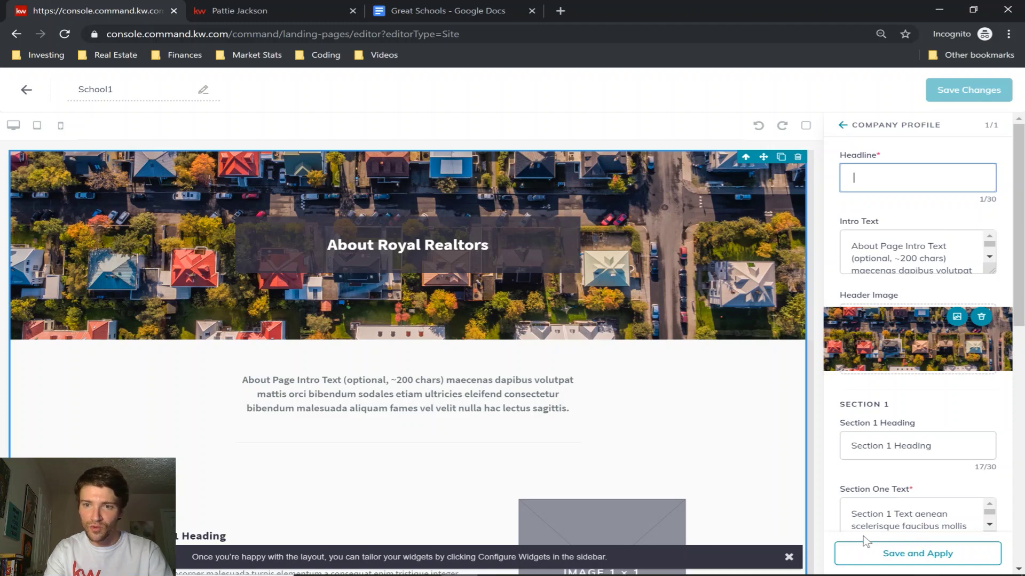
{"action": "left_click", "coordinate": [919, 556]}
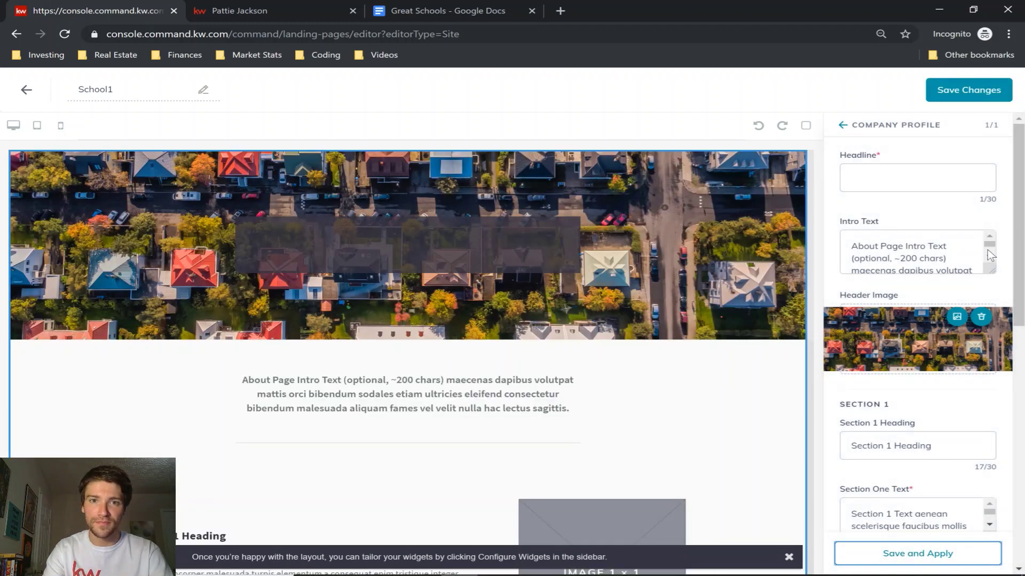
{"action": "left_click", "coordinate": [962, 95]}
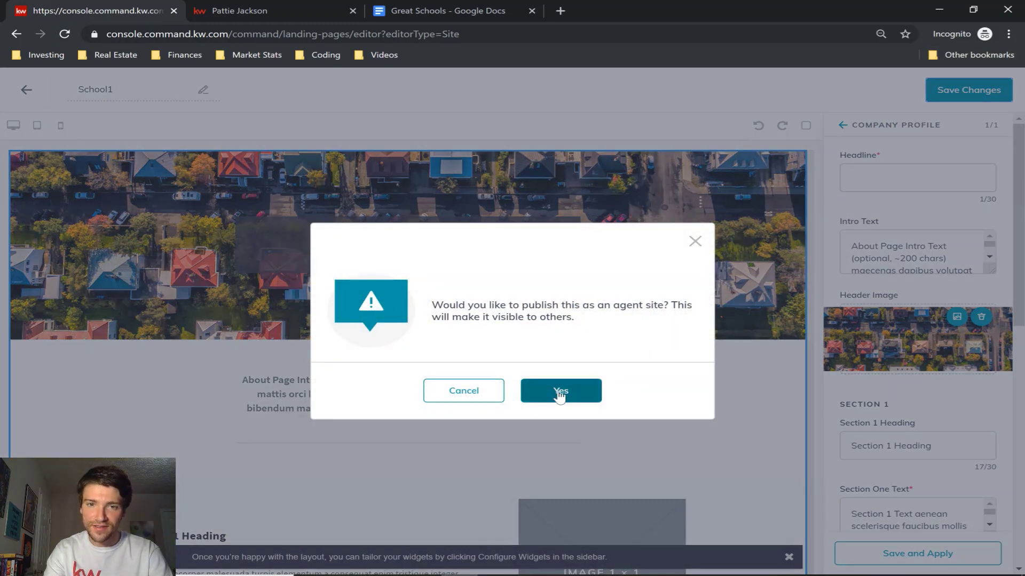
{"action": "left_click", "coordinate": [558, 395]}
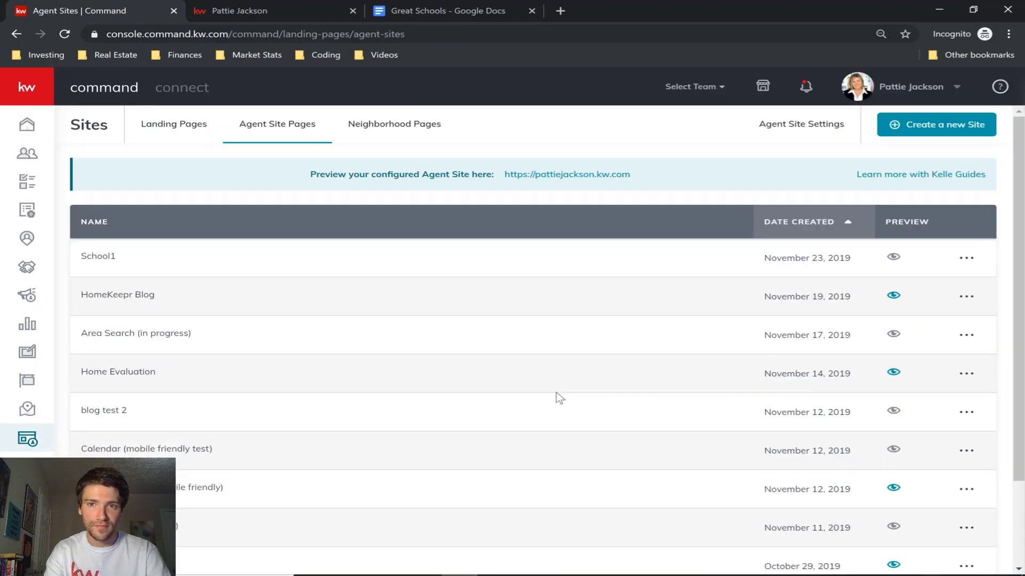
Open School1 for editing from its '...' menu on Agent Site Pages.
{"action": "left_click", "coordinate": [966, 258]}
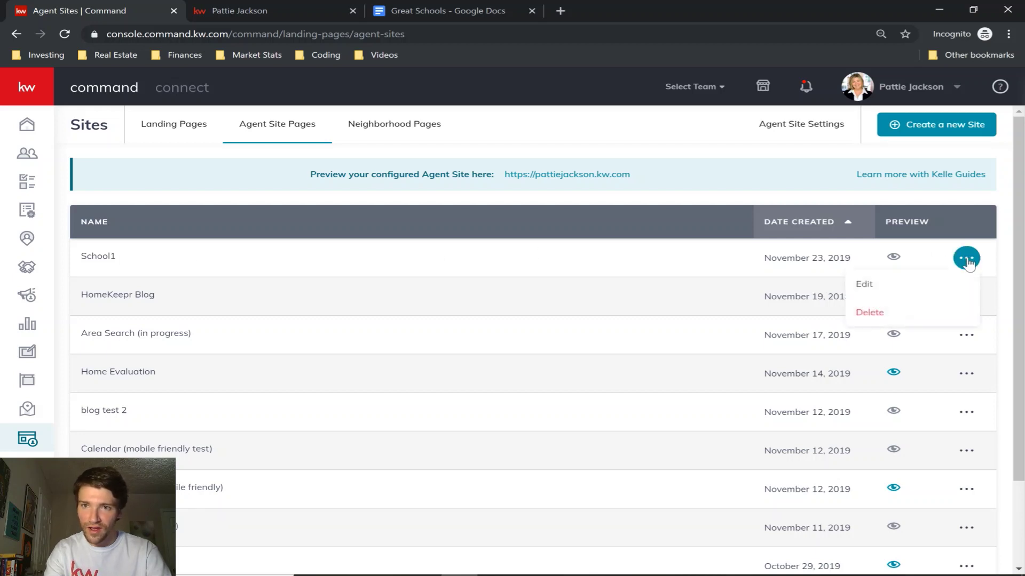
{"action": "left_click", "coordinate": [880, 296]}
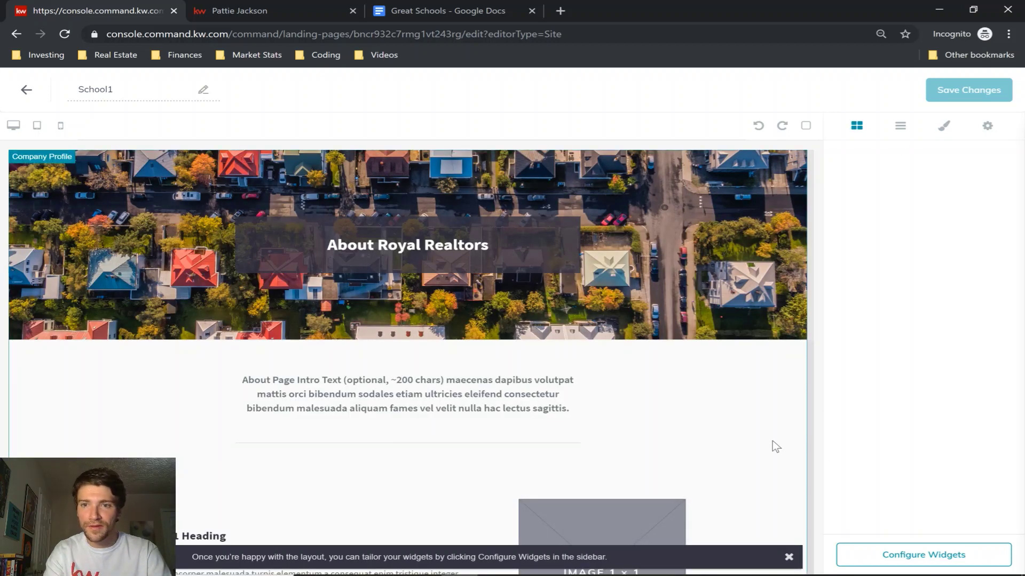
Set the Company Profile headline to 'School Search' and delete all of its intro text.
{"action": "left_click", "coordinate": [923, 555]}
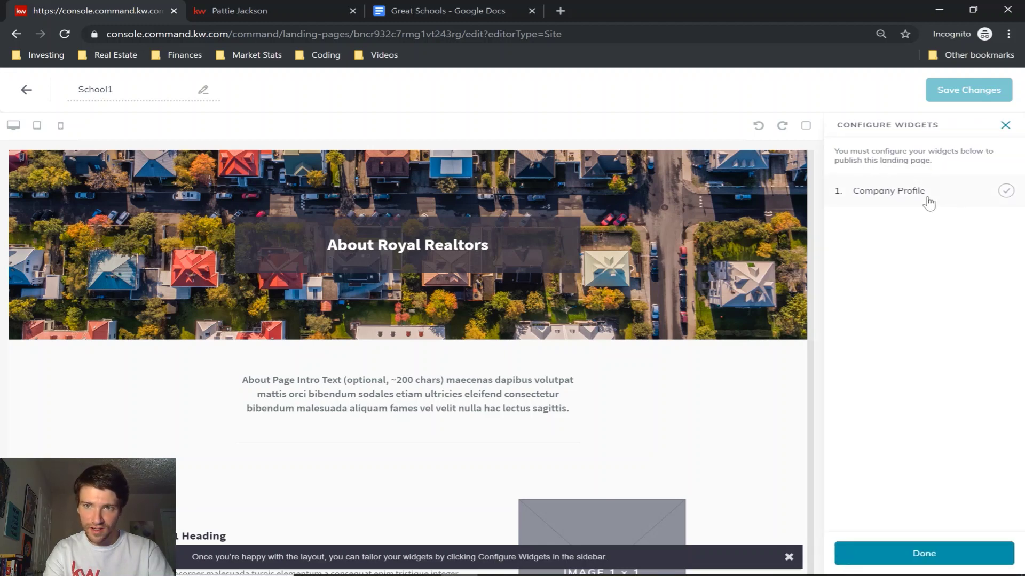
{"action": "left_click", "coordinate": [929, 202]}
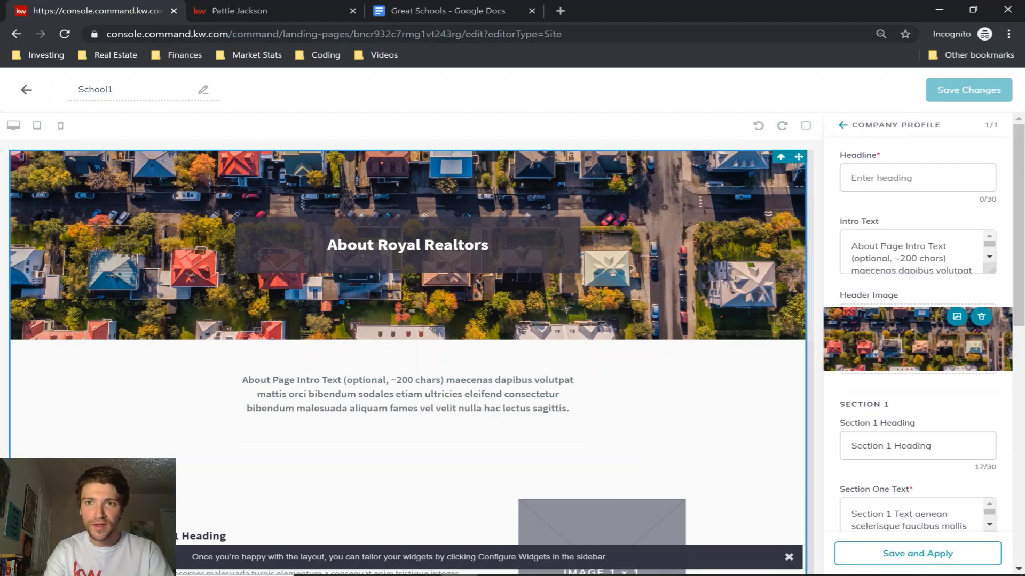
{"action": "left_click", "coordinate": [881, 178]}
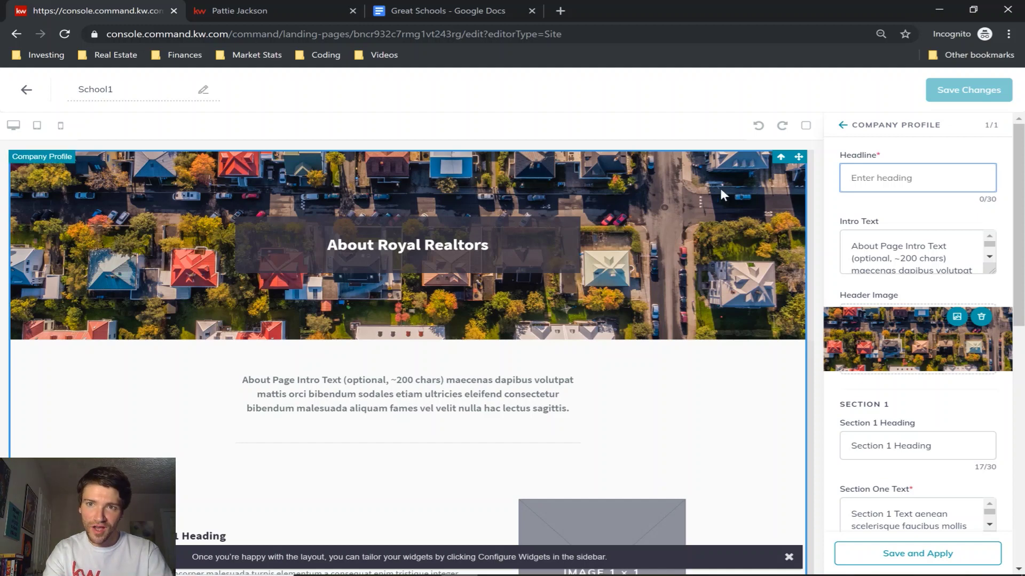
{"action": "type", "text": "School"}
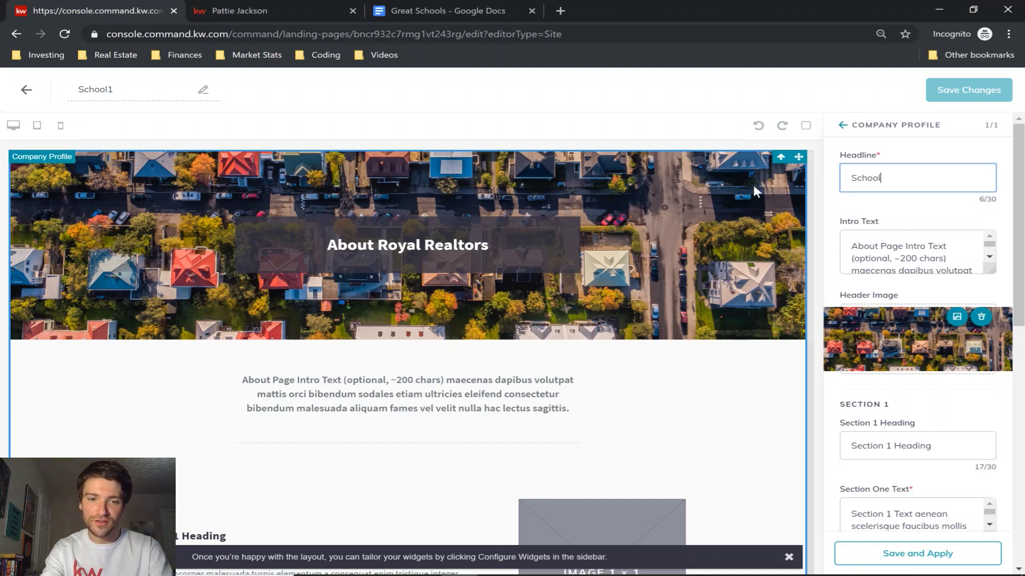
{"action": "type", "text": " Search"}
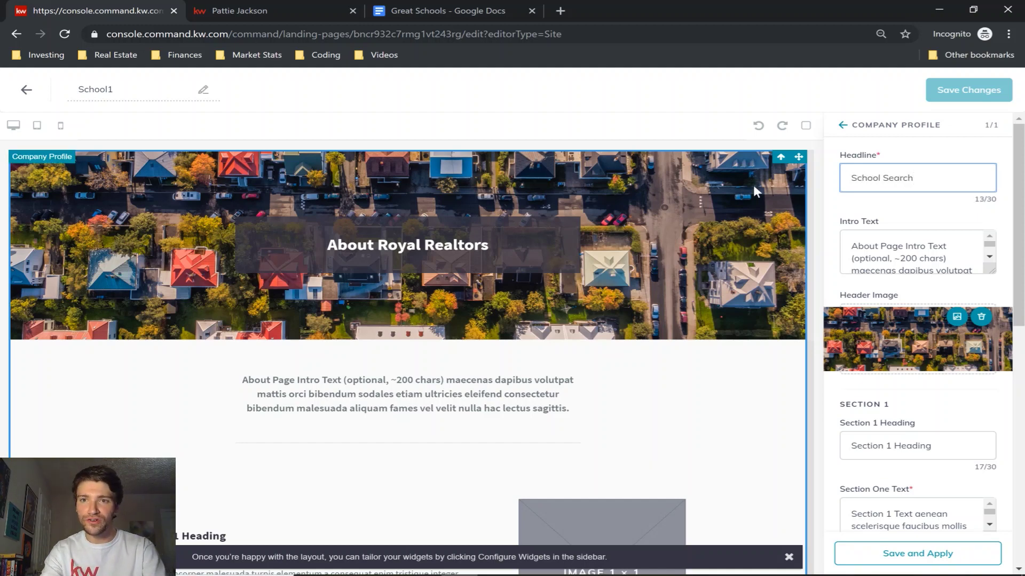
{"action": "left_click", "coordinate": [892, 245]}
{"action": "key", "text": "ctrl+a"}
{"action": "key", "text": "BackSpace"}
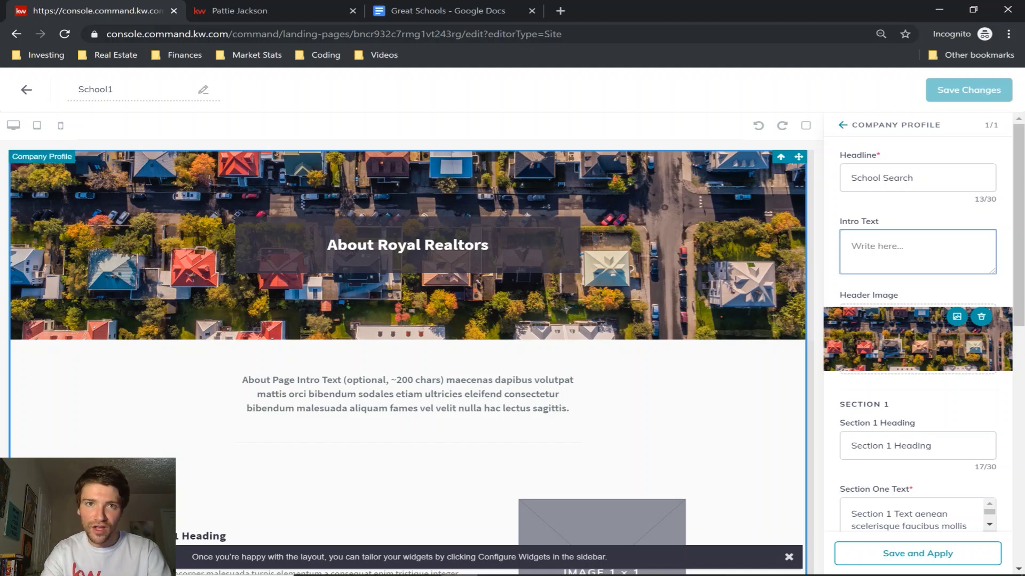
Load greatschools.org/widget in a new Chrome tab.
{"action": "left_click", "coordinate": [560, 11]}
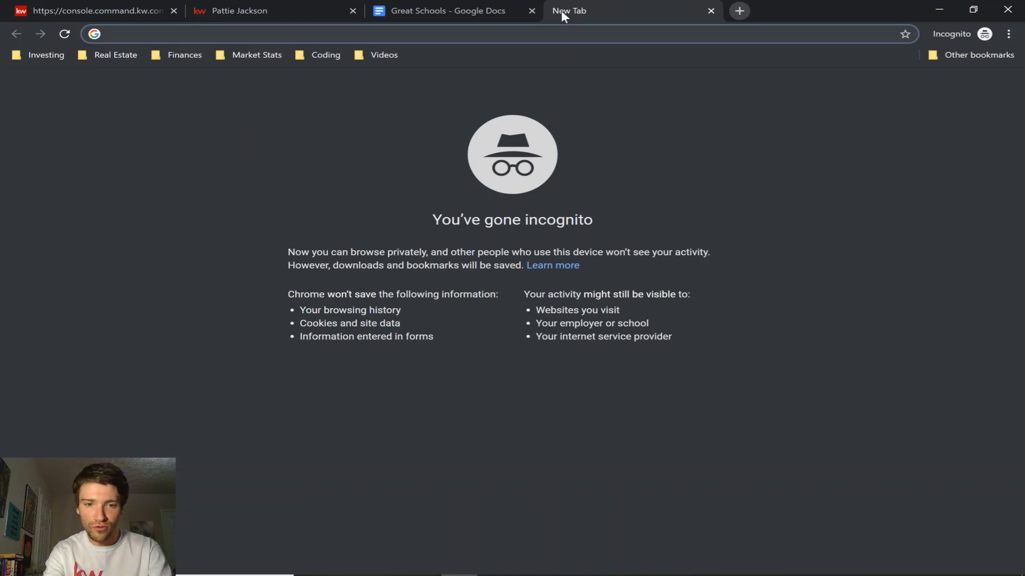
{"action": "type", "text": "greatschools.org/widge"}
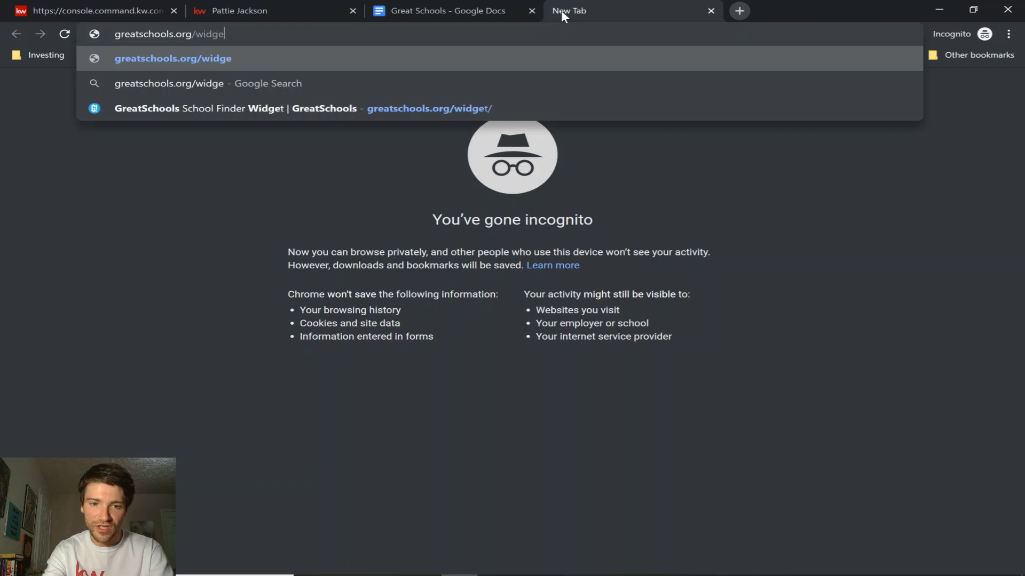
{"action": "key", "text": "Return"}
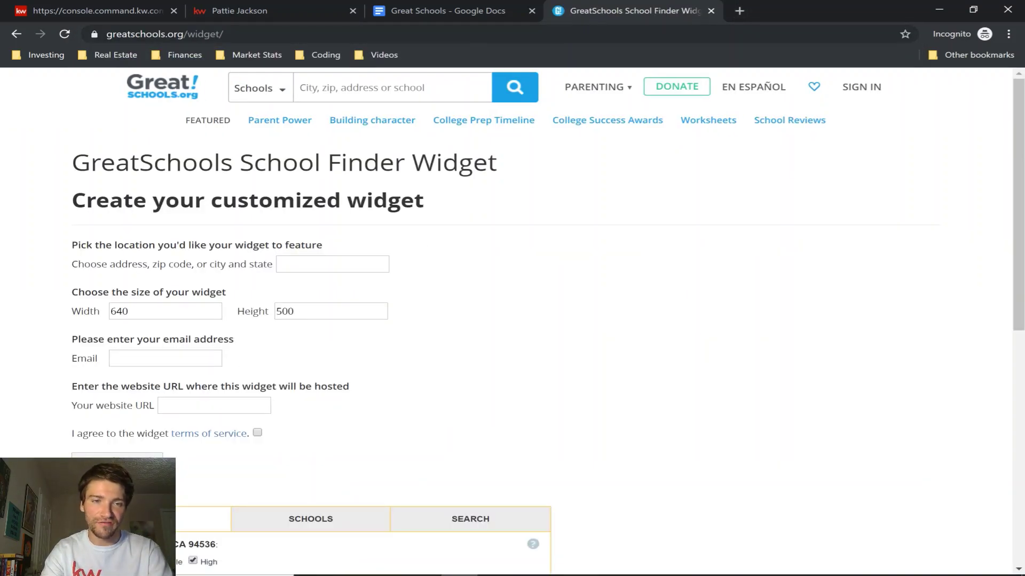
Set the school finder widget's location to 30062 and refresh the preview.
{"action": "scroll", "coordinate": [534, 320], "scroll_direction": "down", "scroll_amount": 1}
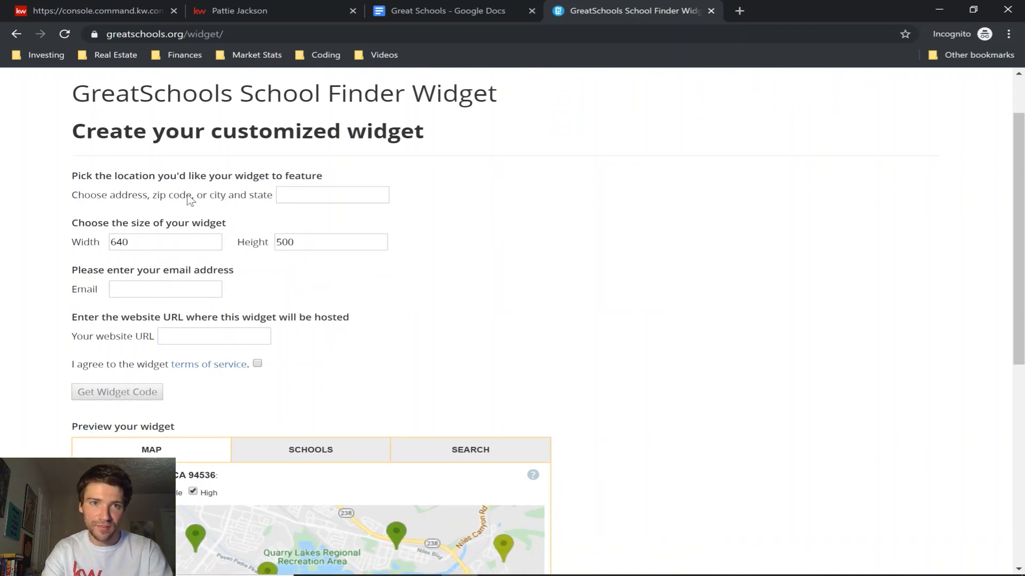
{"action": "left_click", "coordinate": [290, 196]}
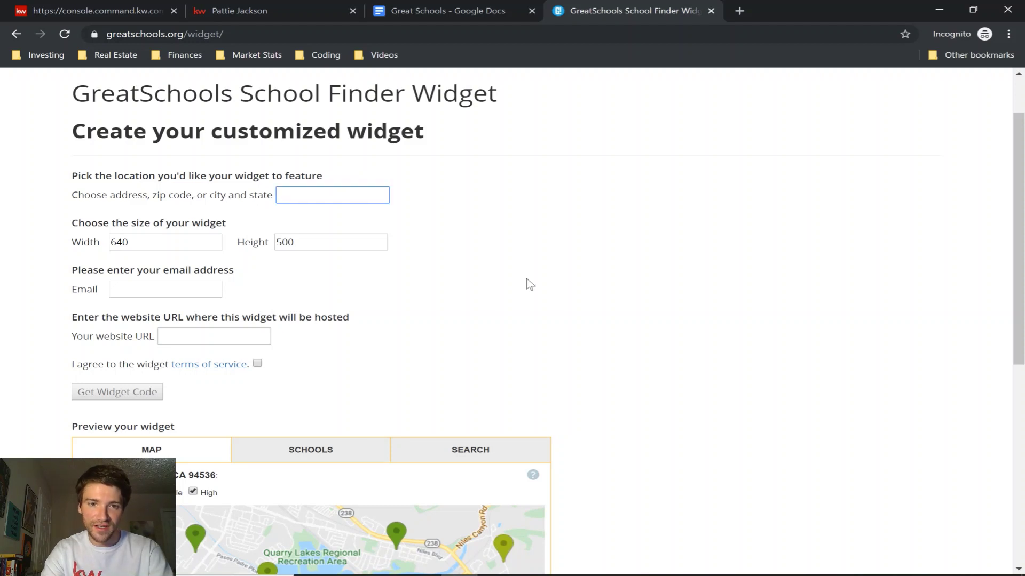
{"action": "scroll", "coordinate": [530, 285], "scroll_direction": "down", "scroll_amount": 2}
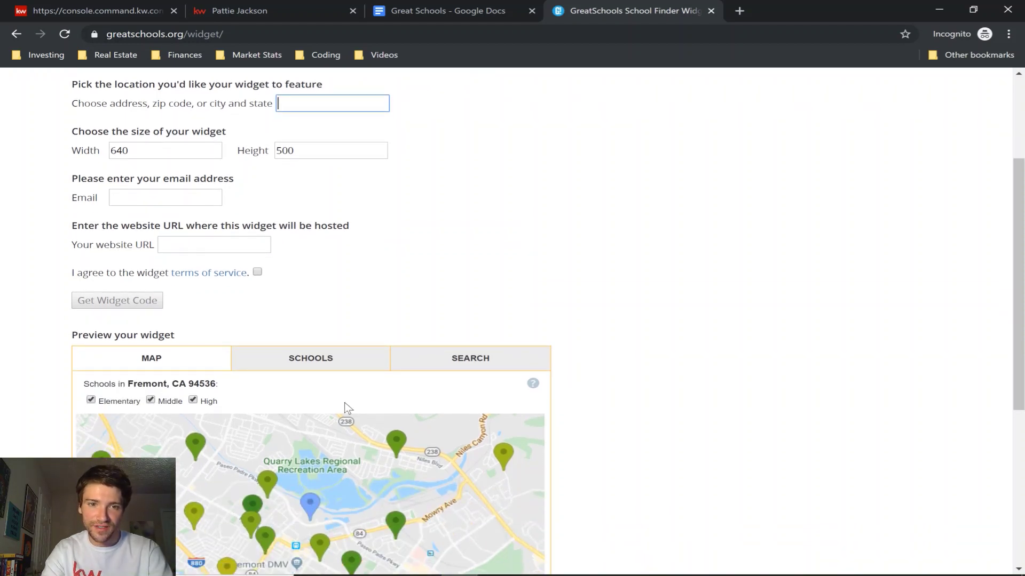
{"action": "scroll", "coordinate": [411, 244], "scroll_direction": "up", "scroll_amount": 3}
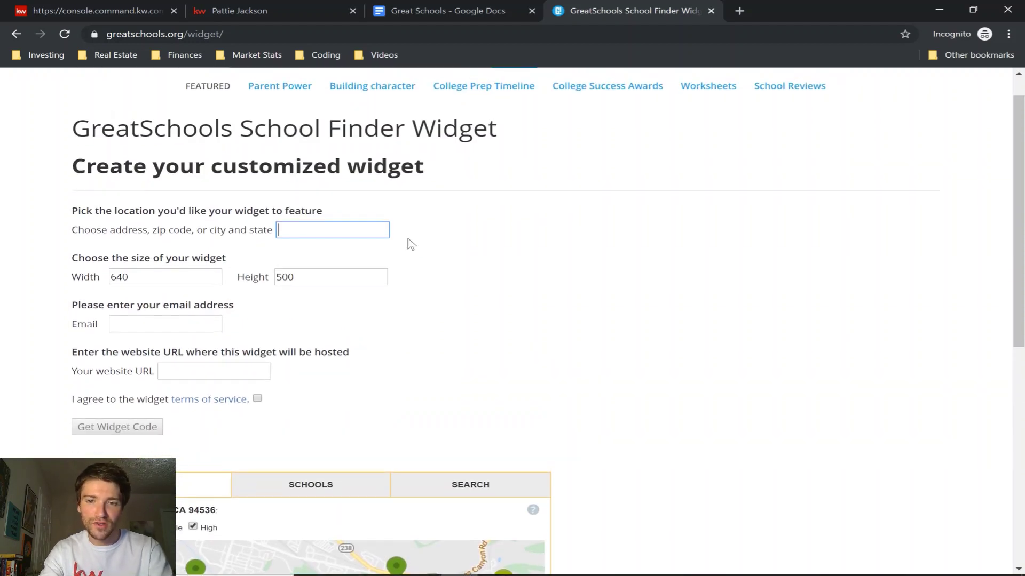
{"action": "type", "text": "0062"}
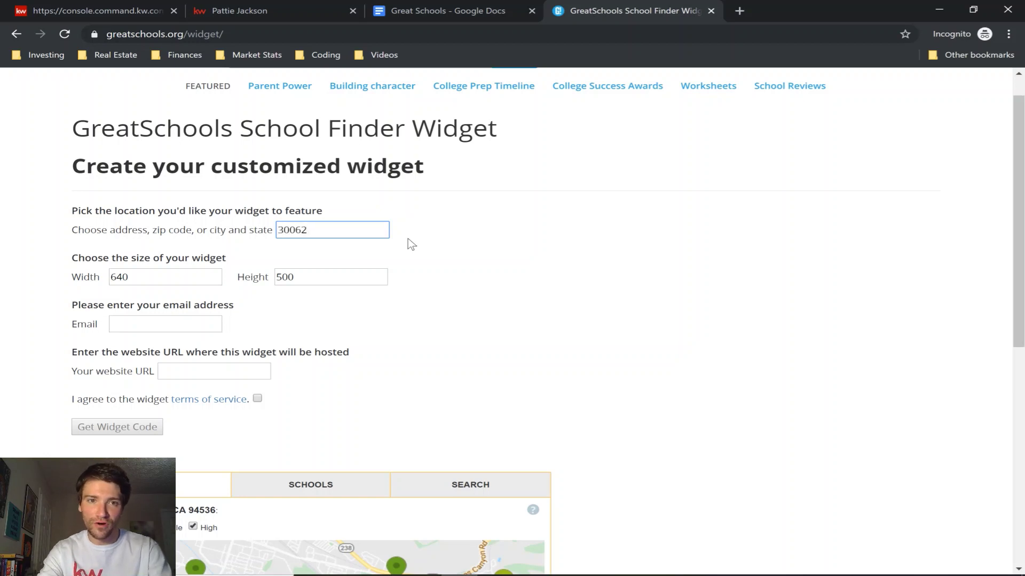
{"action": "left_click", "coordinate": [472, 254]}
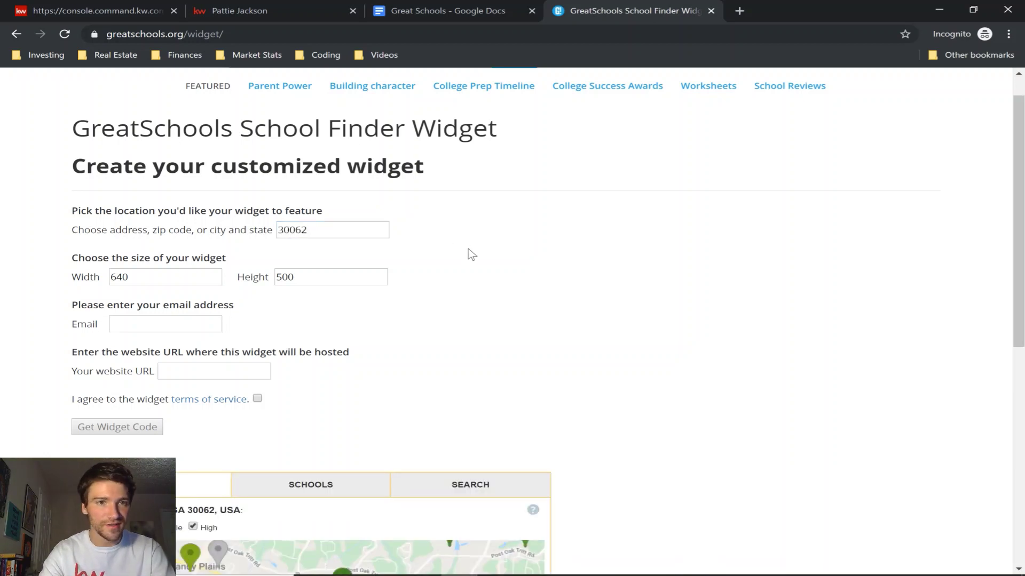
Change the widget width from 640 to 410, keeping height 500.
{"action": "scroll", "coordinate": [512, 320], "scroll_direction": "down", "scroll_amount": 1}
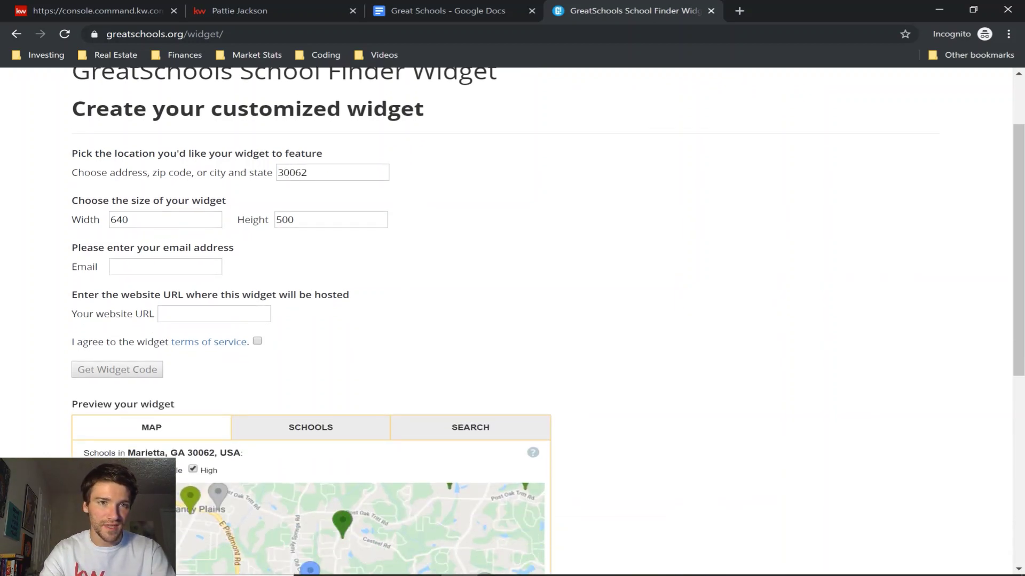
{"action": "double_click", "coordinate": [118, 214]}
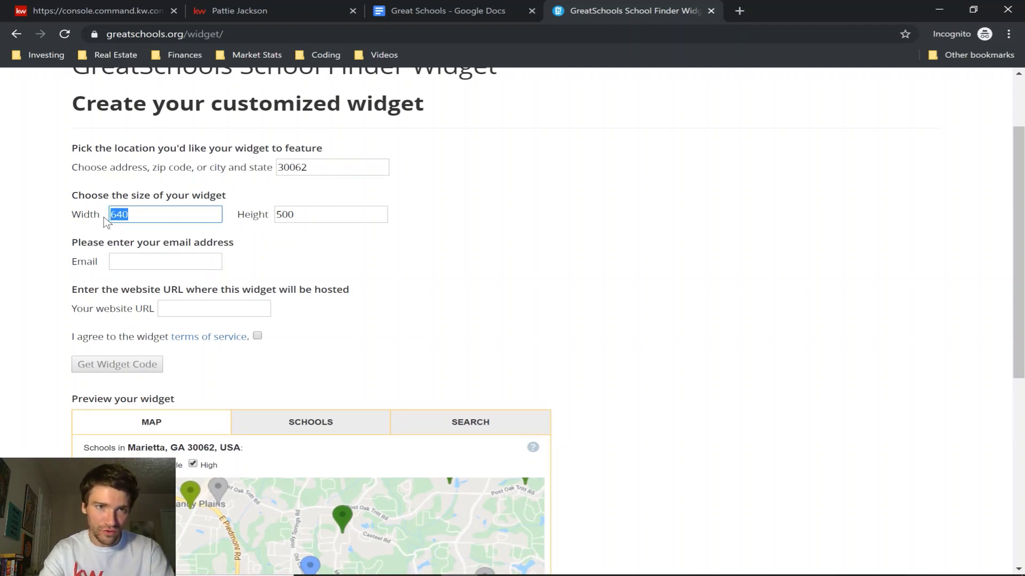
{"action": "type", "text": "100"}
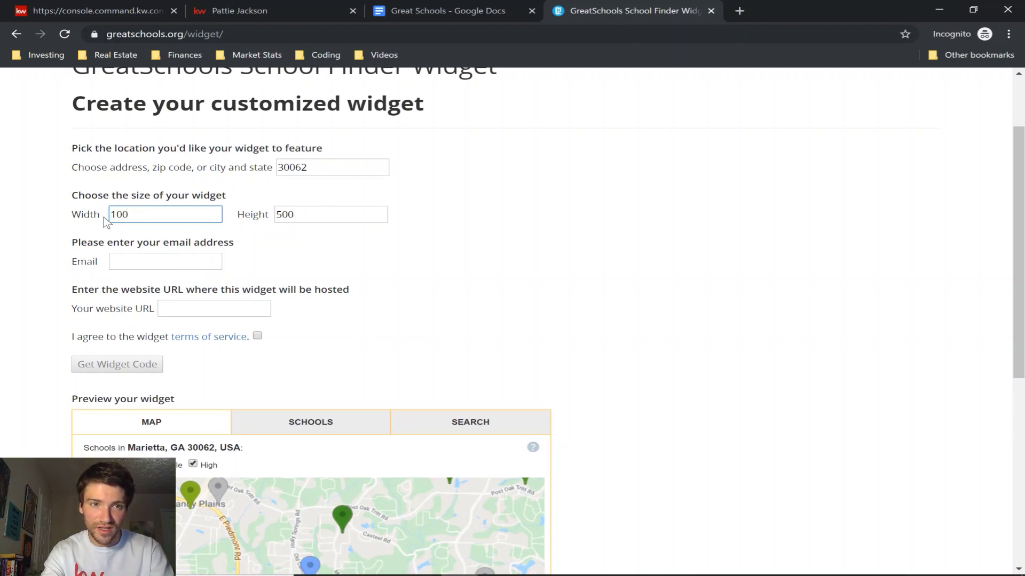
{"action": "type", "text": "0"}
{"action": "left_click", "coordinate": [430, 284]}
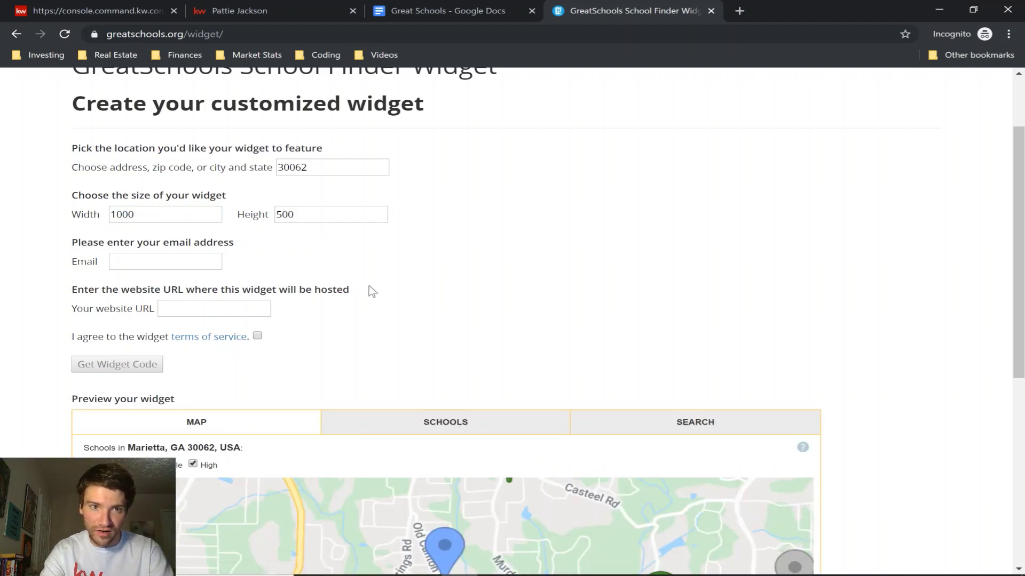
{"action": "double_click", "coordinate": [110, 215]}
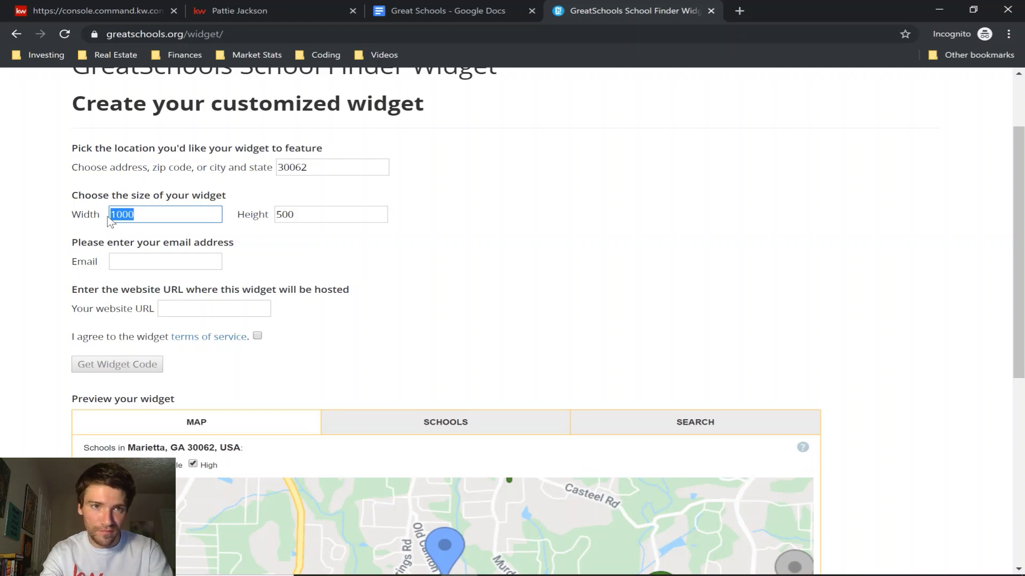
{"action": "type", "text": "41"}
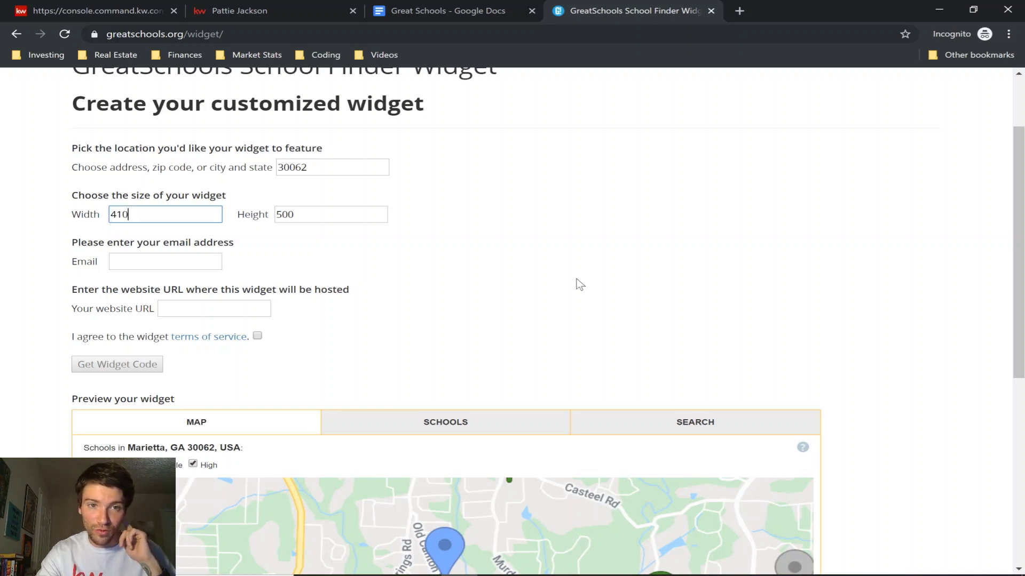
{"action": "left_click", "coordinate": [462, 261]}
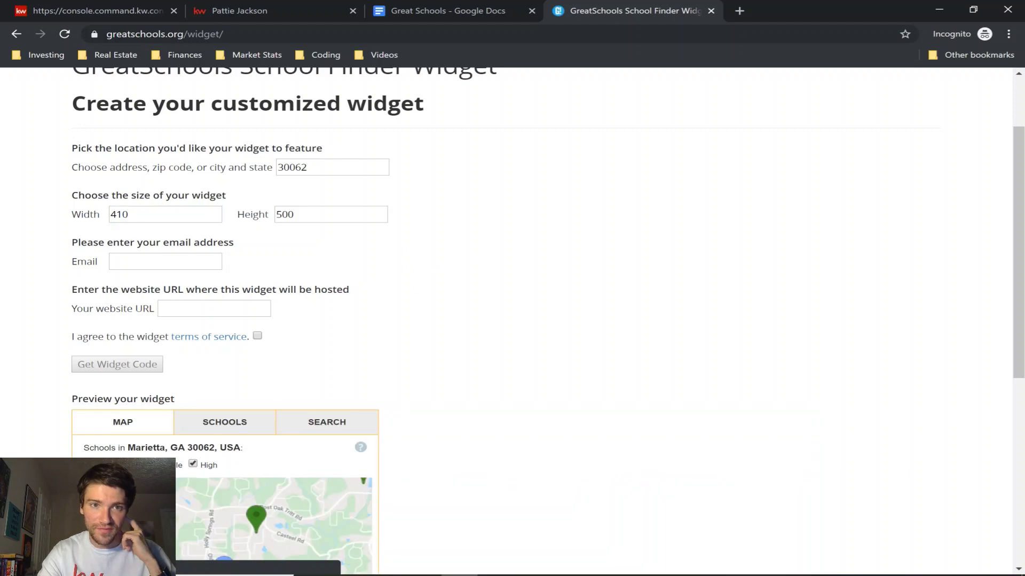
{"action": "scroll", "coordinate": [423, 252], "scroll_direction": "down", "scroll_amount": 3}
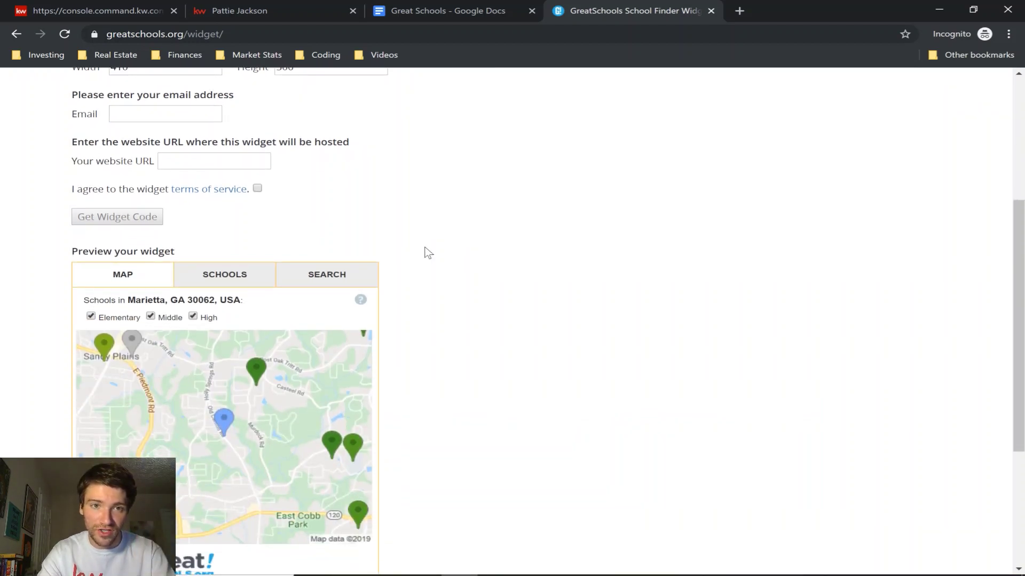
Enter the agent's e-mail and kw.com website URL, fixing a typo, and accept the widget terms.
{"action": "scroll", "coordinate": [443, 235], "scroll_direction": "up", "scroll_amount": 2}
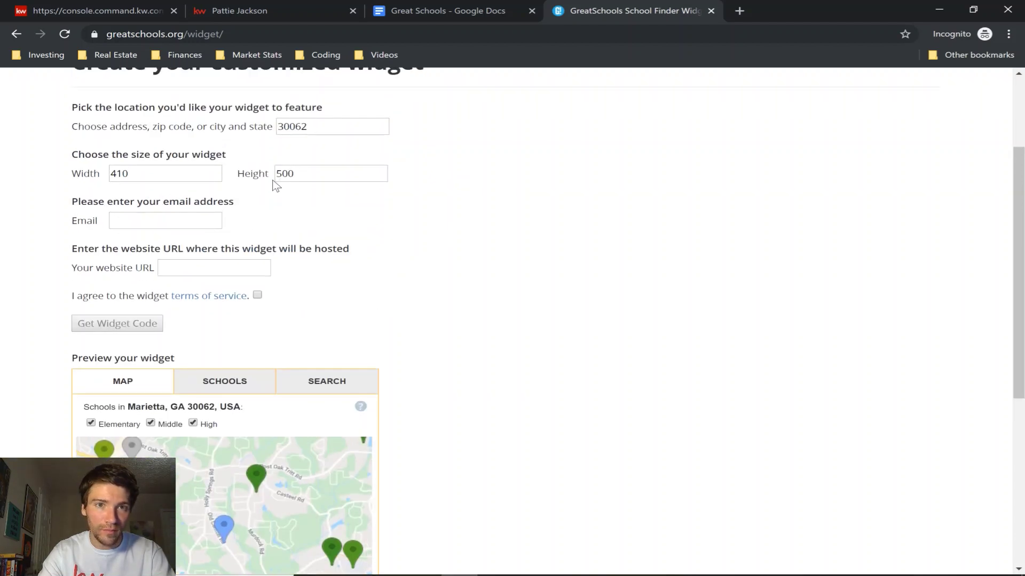
{"action": "left_click", "coordinate": [163, 221]}
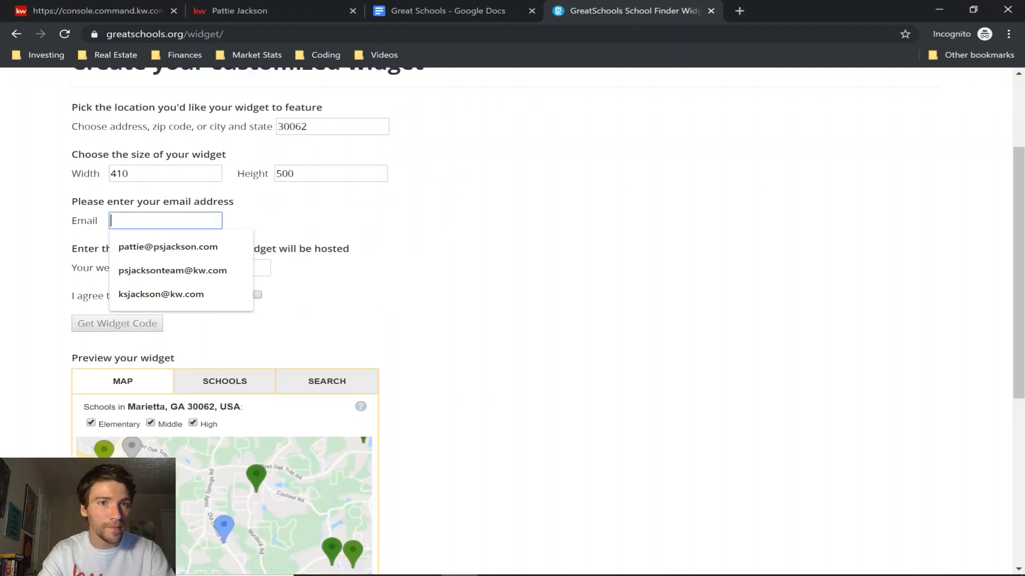
{"action": "left_click", "coordinate": [169, 247]}
{"action": "left_click", "coordinate": [214, 268]}
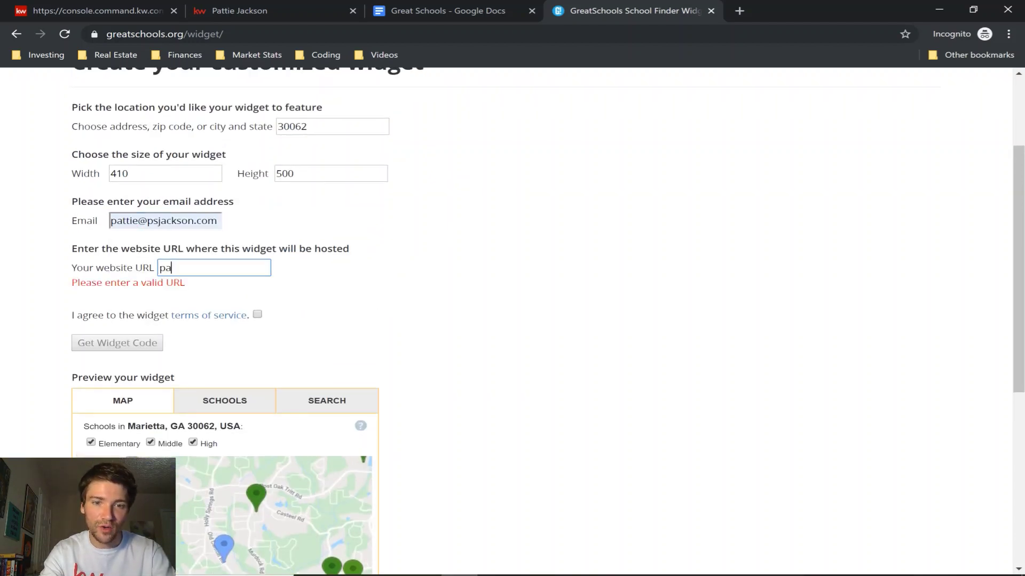
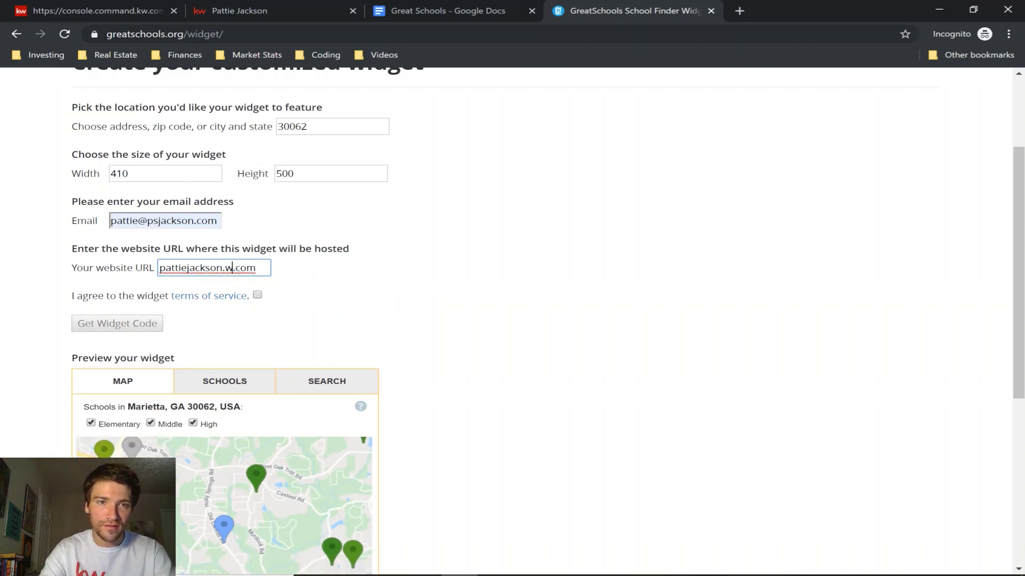
{"action": "left_click", "coordinate": [225, 267]}
{"action": "type", "text": "k"}
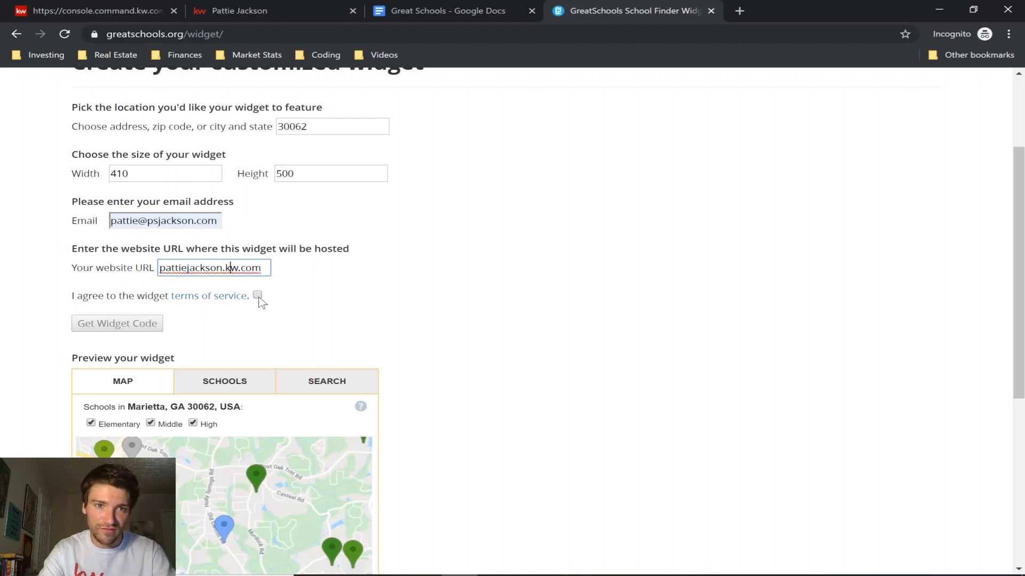
{"action": "left_click", "coordinate": [259, 296]}
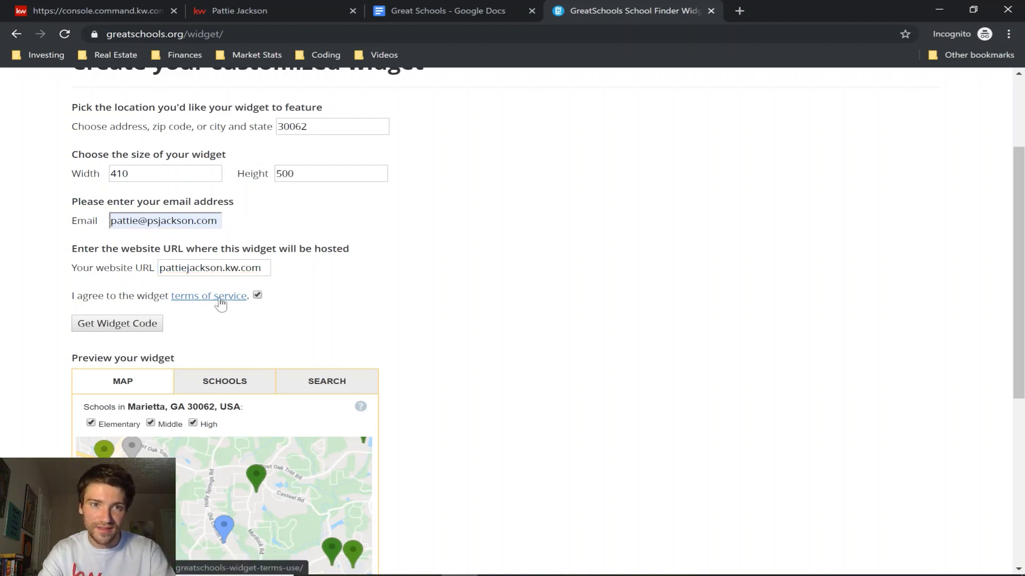
{"action": "scroll", "coordinate": [464, 316], "scroll_direction": "down", "scroll_amount": 2}
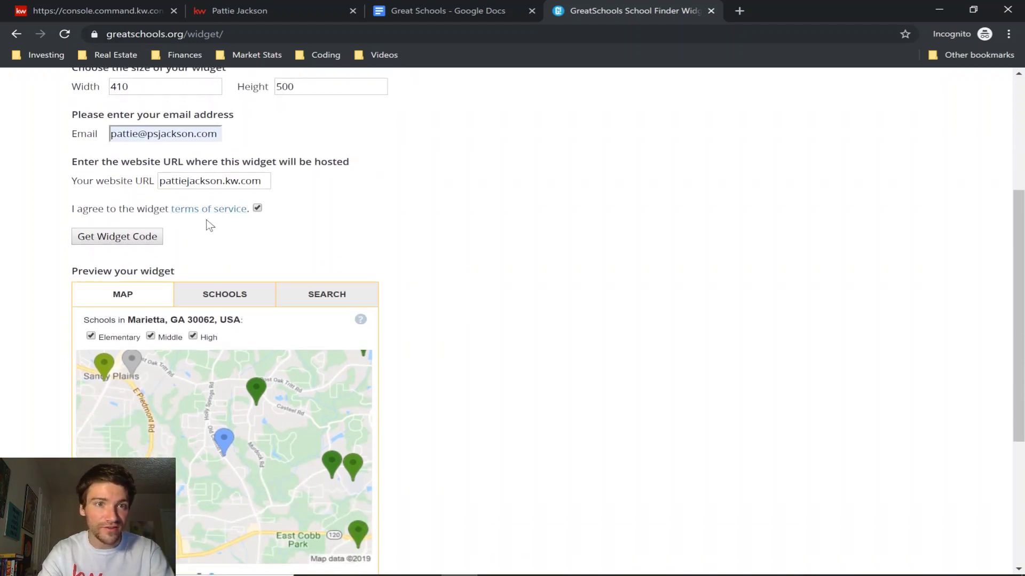
Generate the GreatSchools widget embed code.
{"action": "left_click", "coordinate": [125, 242]}
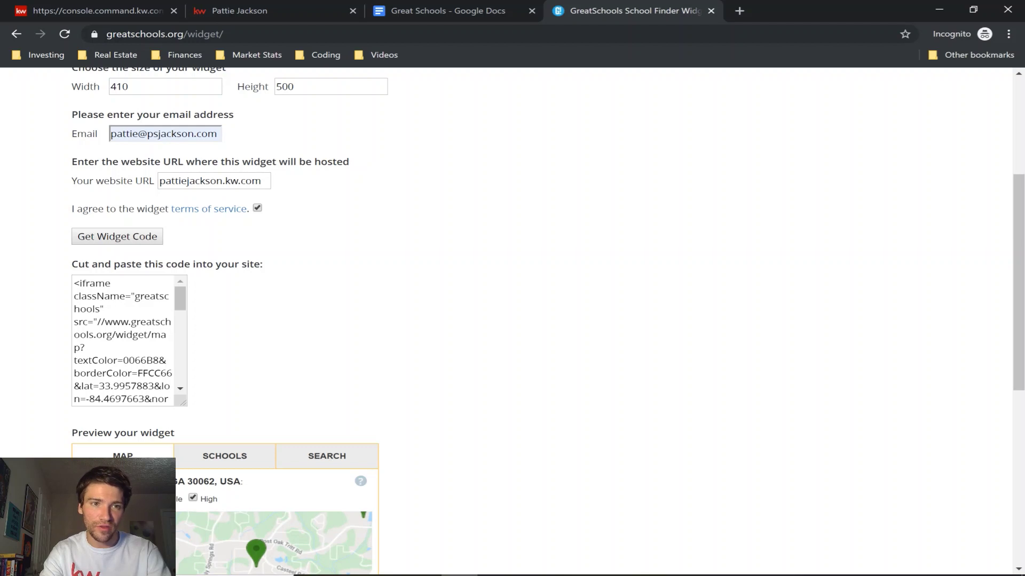
{"action": "scroll", "coordinate": [123, 342], "scroll_direction": "down", "scroll_amount": 10}
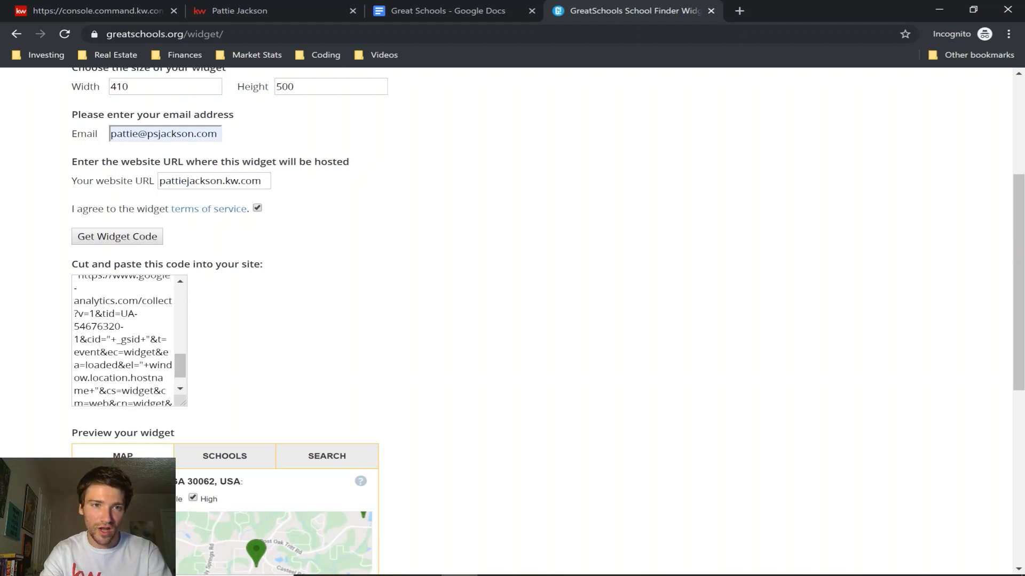
{"action": "scroll", "coordinate": [123, 341], "scroll_direction": "up", "scroll_amount": 10}
Select all of the widget code and copy it.
{"action": "left_click", "coordinate": [122, 341]}
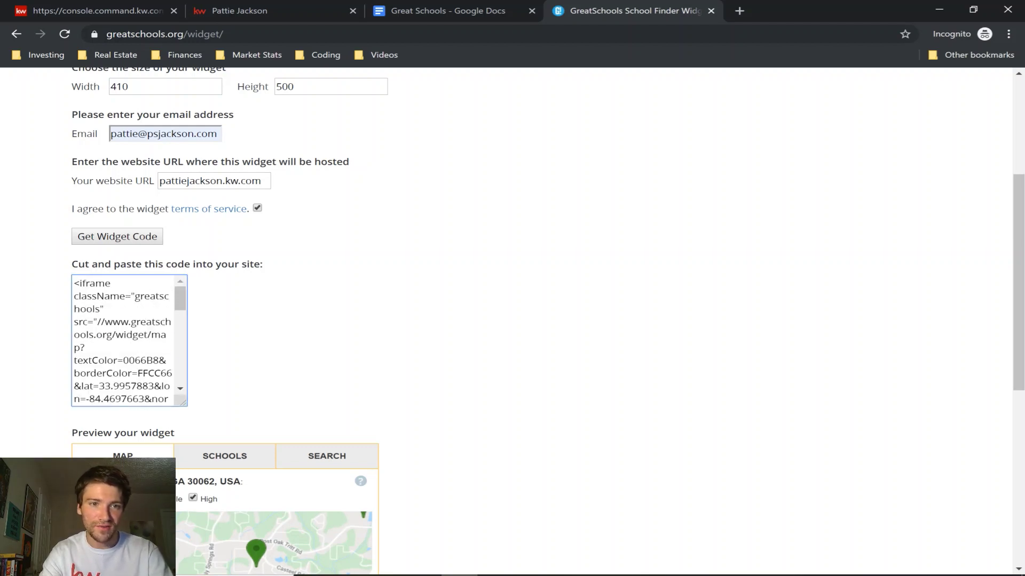
{"action": "key", "text": "ctrl+a"}
{"action": "right_click", "coordinate": [105, 302]}
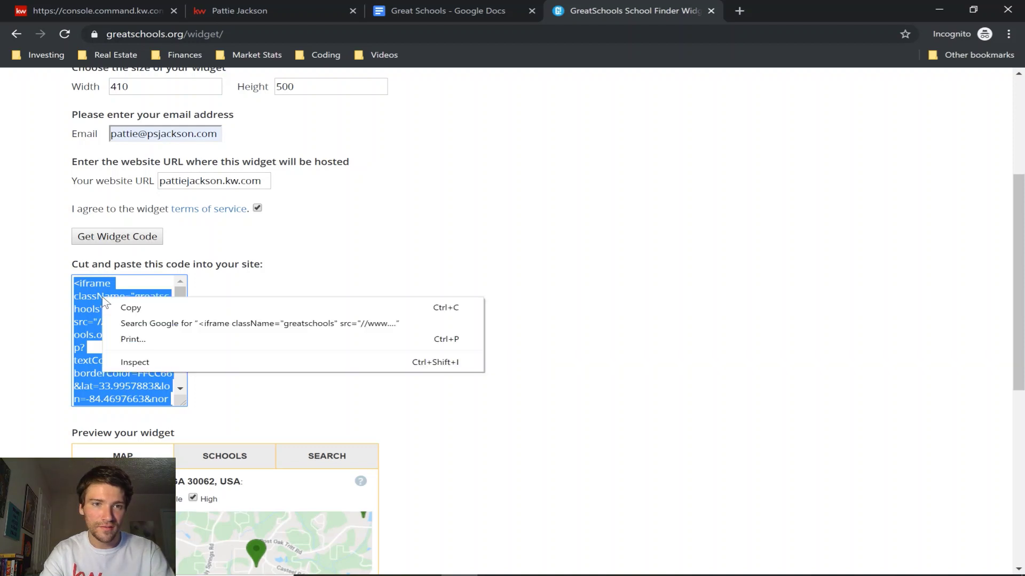
{"action": "left_click", "coordinate": [128, 307]}
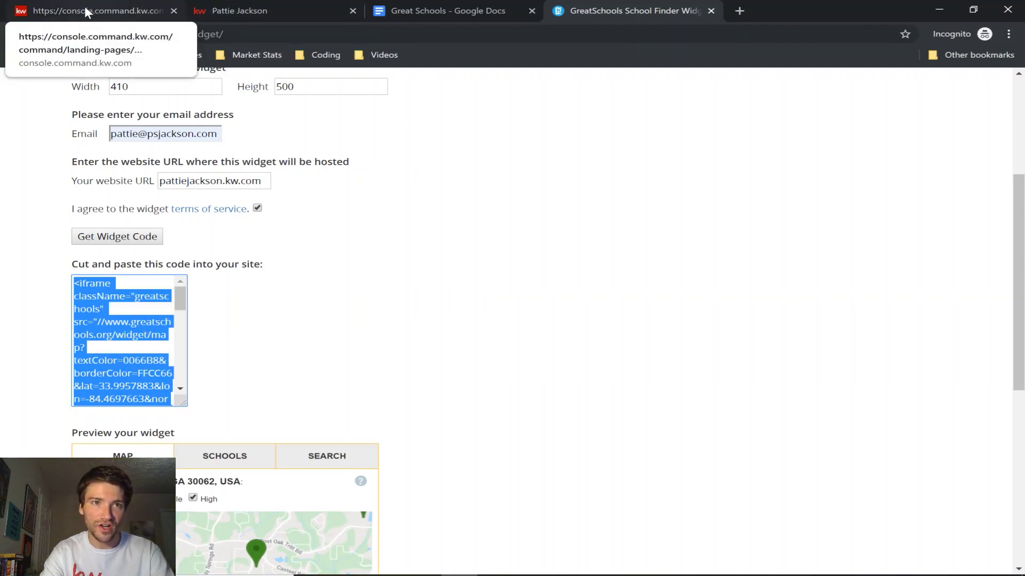
Paste the GreatSchools code into School1's Intro Text and apply it to show the 30062 map.
{"action": "left_click", "coordinate": [87, 13]}
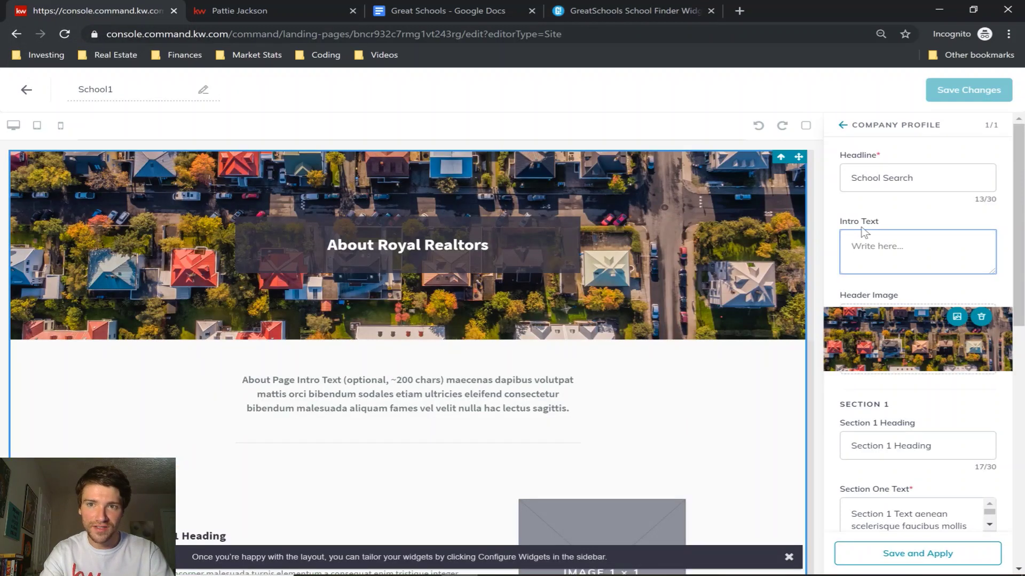
{"action": "right_click", "coordinate": [876, 244]}
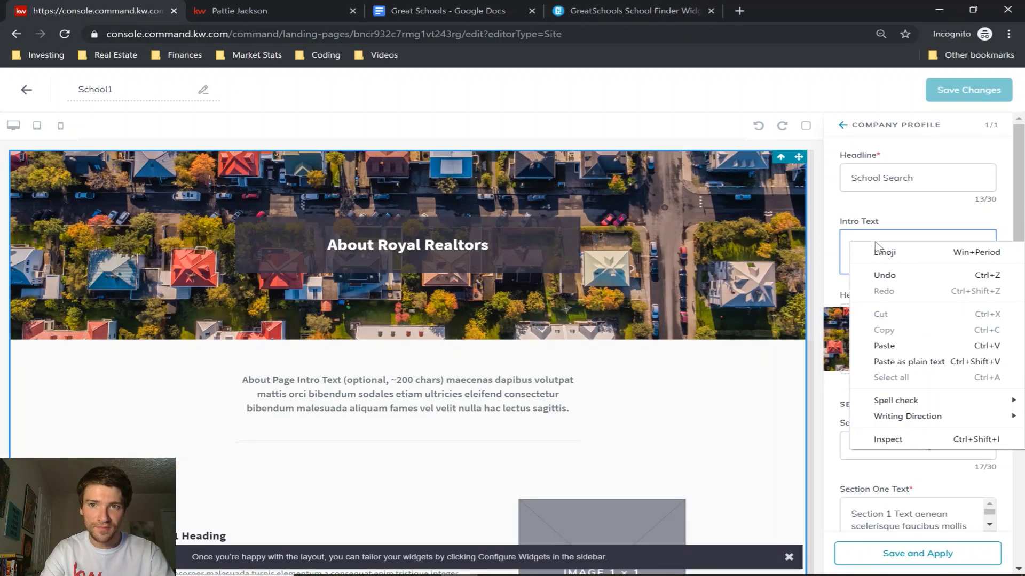
{"action": "left_click", "coordinate": [901, 345]}
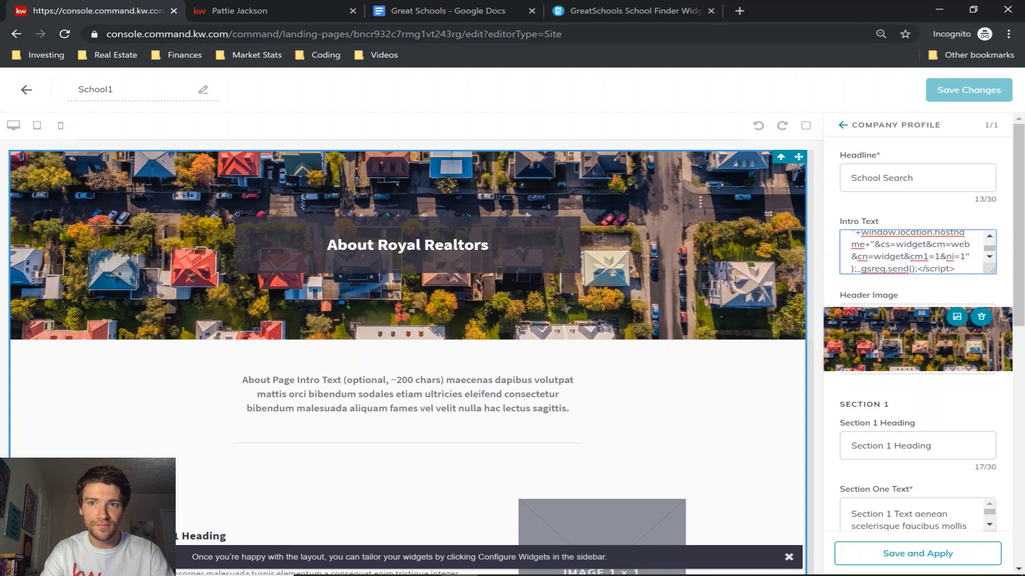
{"action": "left_click", "coordinate": [921, 559]}
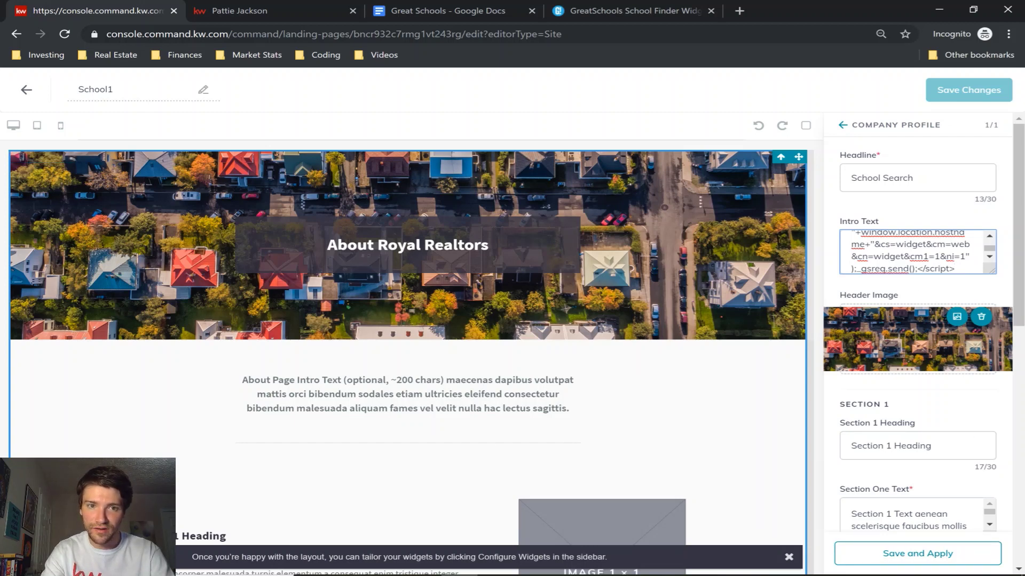
{"action": "left_click", "coordinate": [922, 555]}
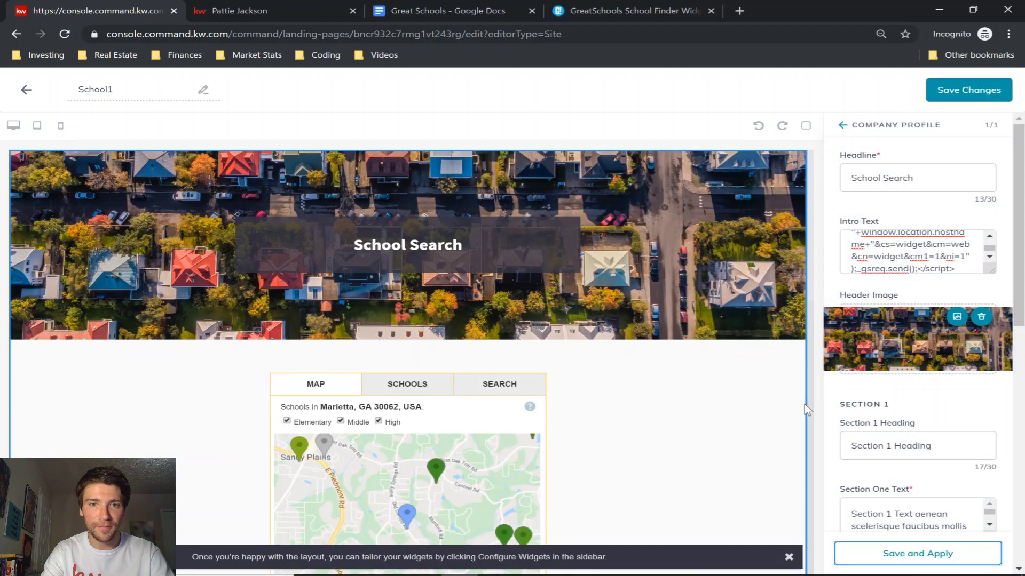
{"action": "scroll", "coordinate": [804, 405], "scroll_direction": "down", "scroll_amount": 3}
{"action": "scroll", "coordinate": [982, 411], "scroll_direction": "down", "scroll_amount": 4}
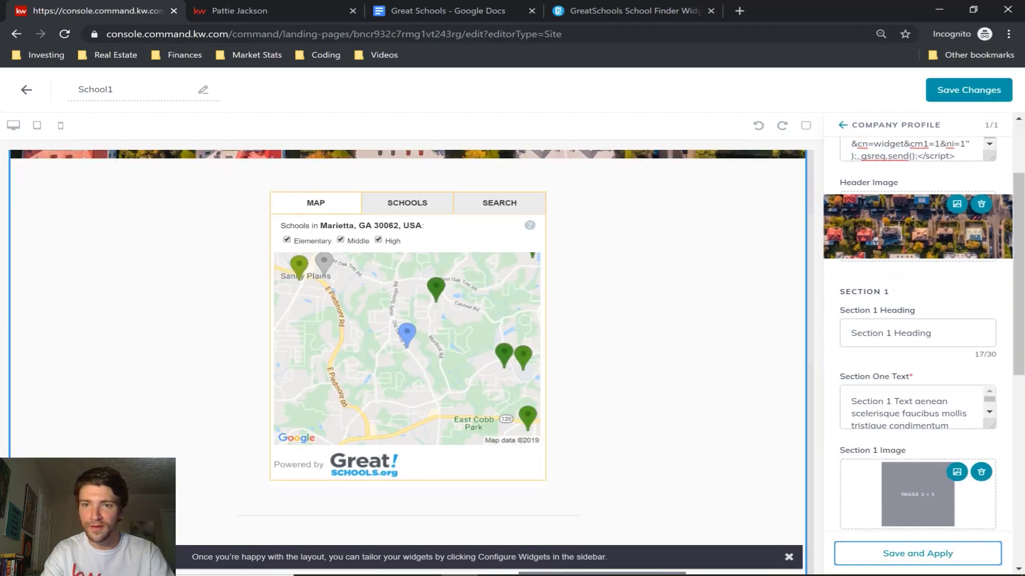
Review the live School Ratings & Reports page with its Atlanta 30305 GreatSchools map.
{"action": "scroll", "coordinate": [640, 385], "scroll_direction": "down", "scroll_amount": 2}
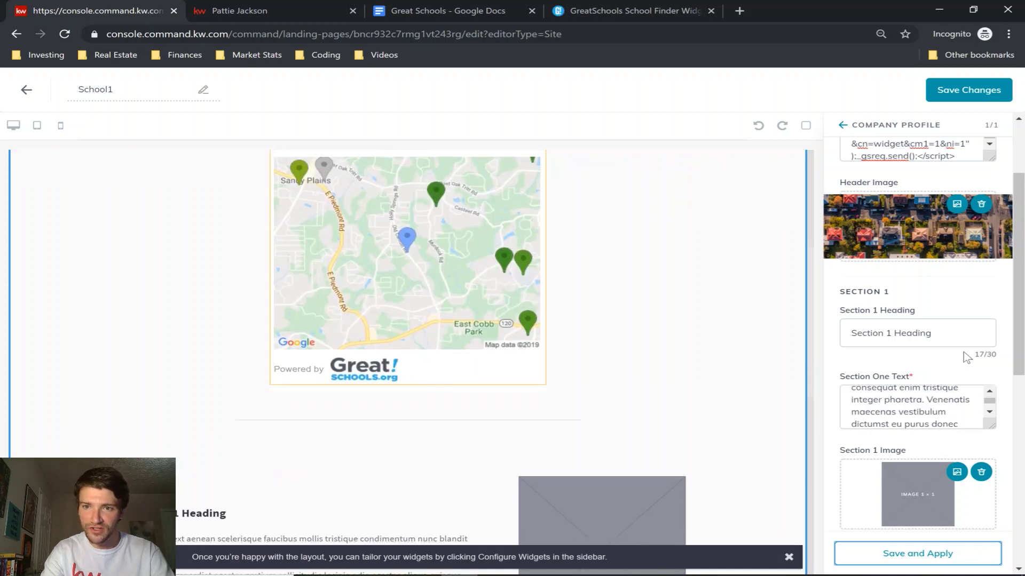
{"action": "left_click", "coordinate": [265, 10]}
{"action": "scroll", "coordinate": [219, 400], "scroll_direction": "down", "scroll_amount": 3}
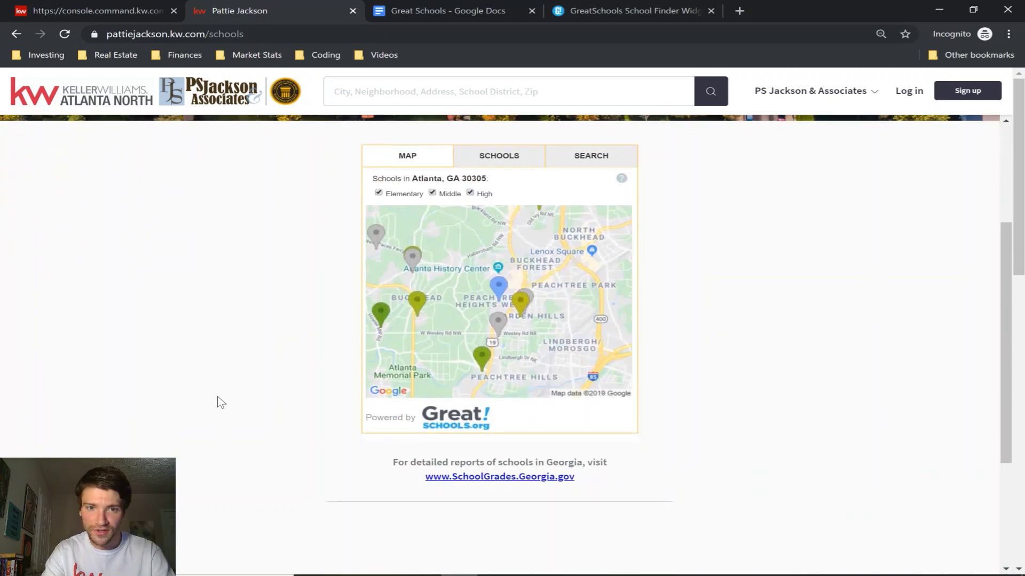
{"action": "left_click_drag", "start_coordinate": [392, 344], "coordinate": [593, 337]}
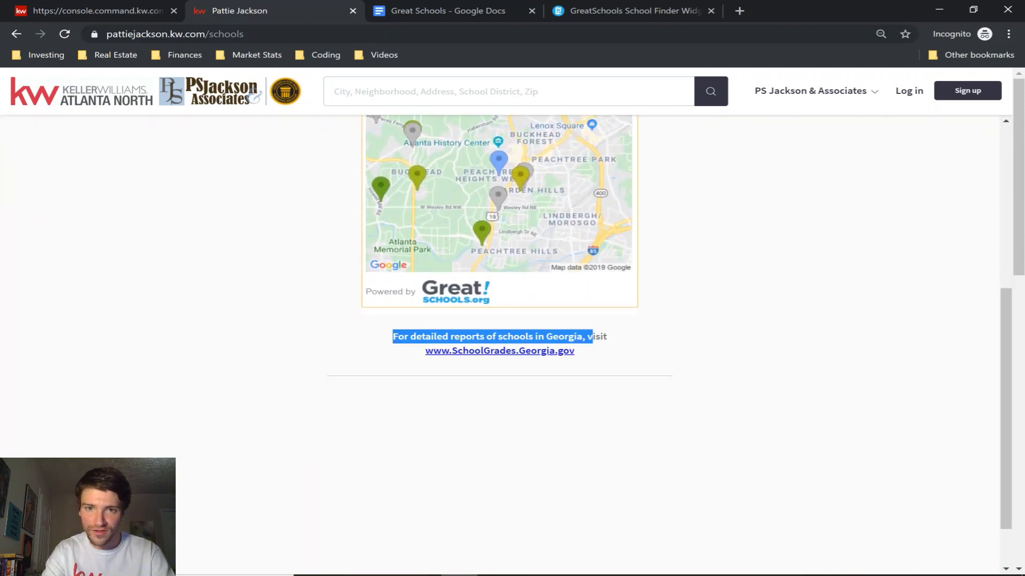
{"action": "left_click", "coordinate": [596, 358]}
{"action": "scroll", "coordinate": [167, 267], "scroll_direction": "up", "scroll_amount": 5}
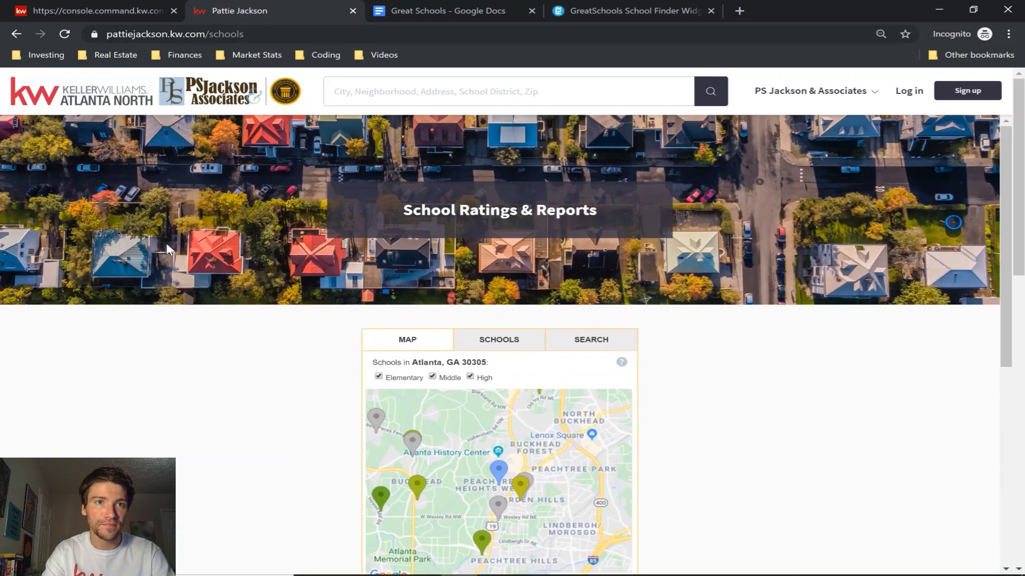
Clear the Section 1 heading and text and remove its image.
{"action": "left_click", "coordinate": [102, 8]}
{"action": "left_click", "coordinate": [895, 333]}
{"action": "key", "text": "ctrl+a"}
{"action": "key", "text": "BackSpace"}
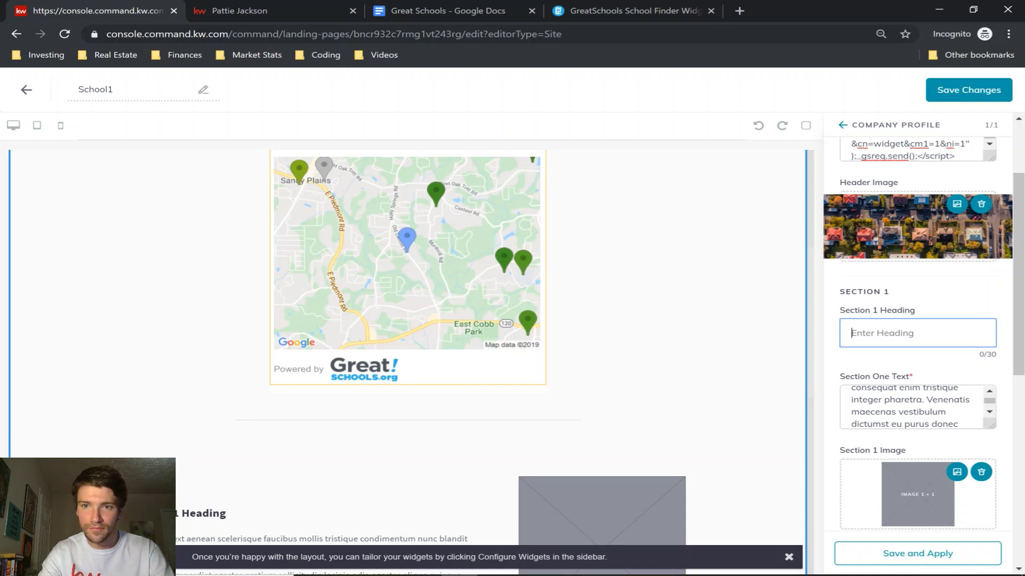
{"action": "left_click", "coordinate": [908, 406]}
{"action": "key", "text": "ctrl+a"}
{"action": "key", "text": "BackSpace"}
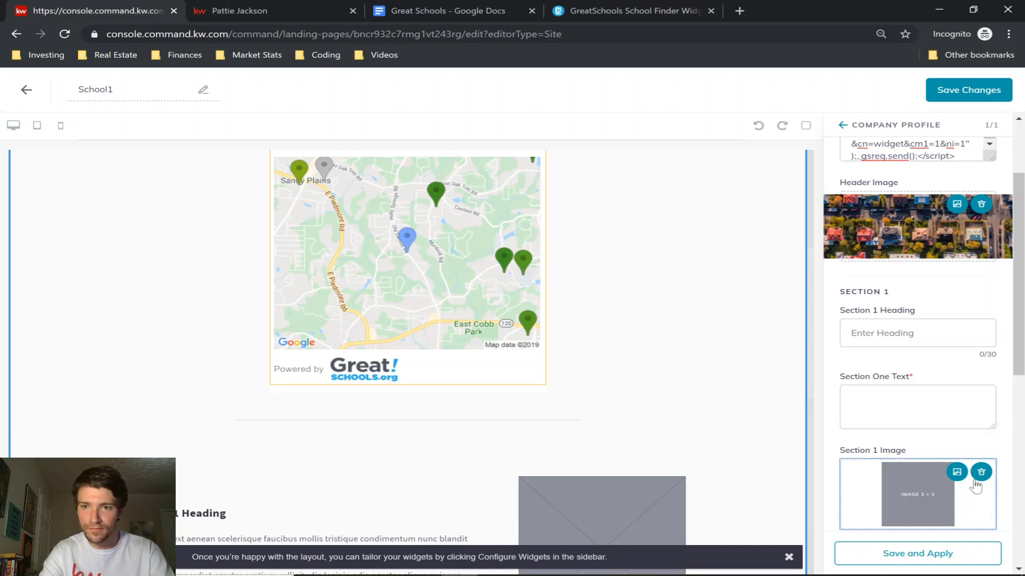
{"action": "left_click", "coordinate": [981, 473]}
Clear the Section 2 heading and text and remove its image.
{"action": "scroll", "coordinate": [979, 475], "scroll_direction": "down", "scroll_amount": 3}
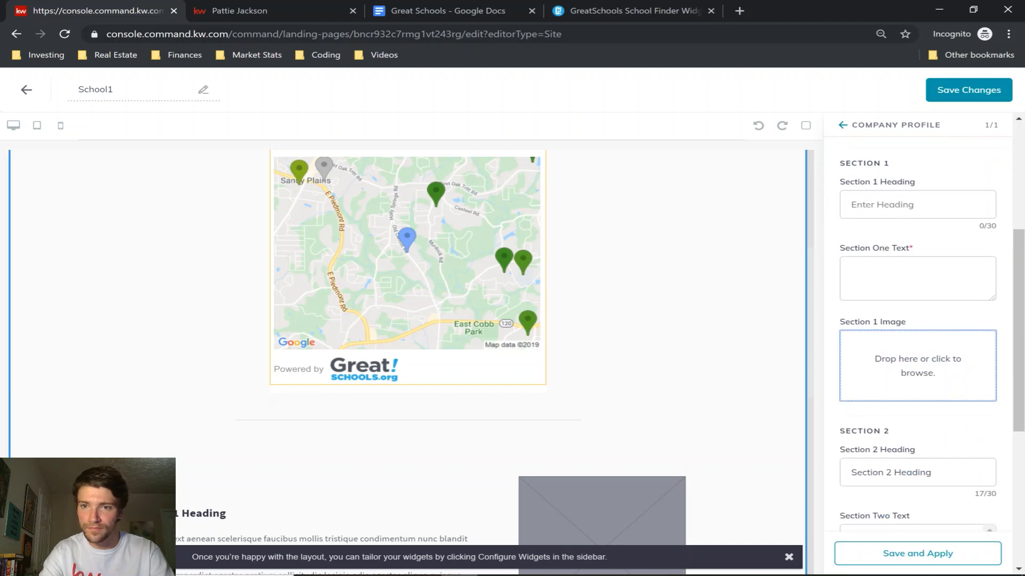
{"action": "double_click", "coordinate": [913, 473]}
{"action": "key", "text": "ctrl+a"}
{"action": "key", "text": "BackSpace"}
{"action": "left_click", "coordinate": [921, 528]}
{"action": "scroll", "coordinate": [921, 528], "scroll_direction": "down", "scroll_amount": 3}
{"action": "key", "text": "ctrl+a"}
{"action": "key", "text": "BackSpace"}
{"action": "left_click", "coordinate": [980, 468]}
Empty the Footer Heading and Footer Text fields.
{"action": "scroll", "coordinate": [978, 475], "scroll_direction": "down", "scroll_amount": 3}
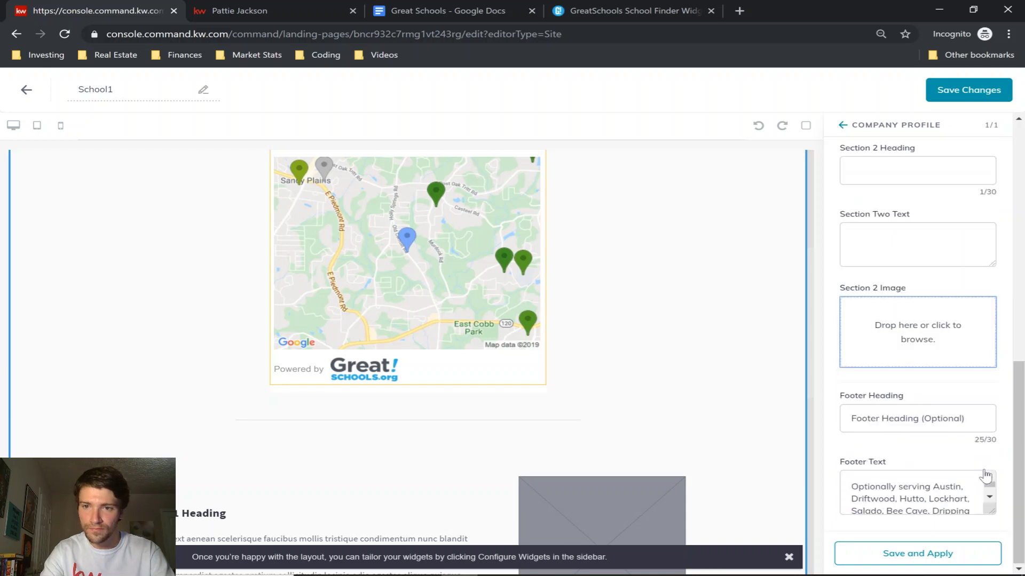
{"action": "double_click", "coordinate": [943, 419]}
{"action": "key", "text": "Tab"}
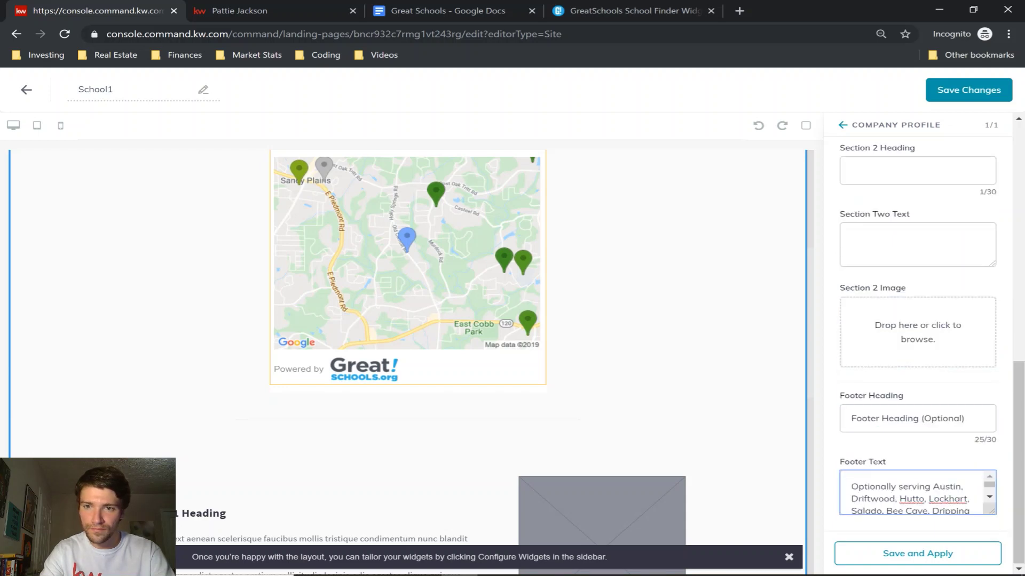
{"action": "left_click", "coordinate": [938, 419]}
{"action": "key", "text": "ctrl+a"}
{"action": "key", "text": "BackSpace"}
{"action": "key", "text": "Tab"}
{"action": "key", "text": "ctrl+a"}
{"action": "key", "text": "BackSpace"}
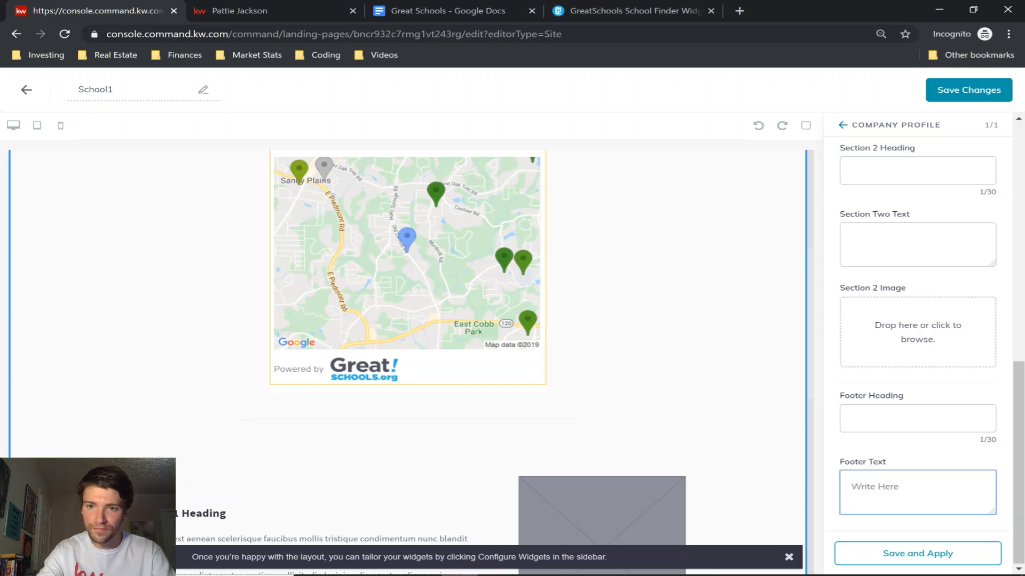
Apply the emptied sections, save School1, and confirm publishing it as an agent site page.
{"action": "left_click", "coordinate": [920, 557]}
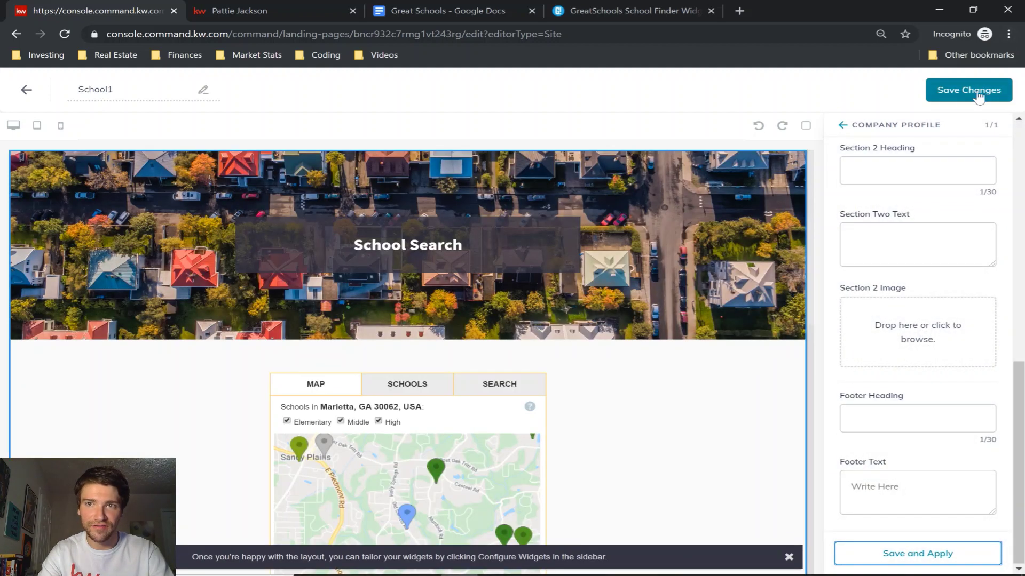
{"action": "left_click", "coordinate": [964, 96]}
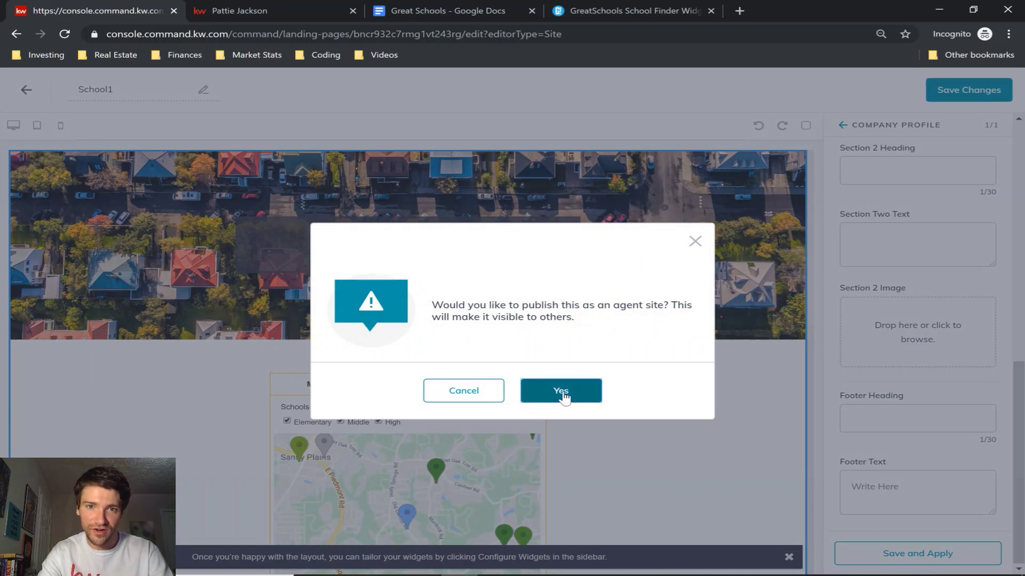
{"action": "left_click", "coordinate": [562, 391]}
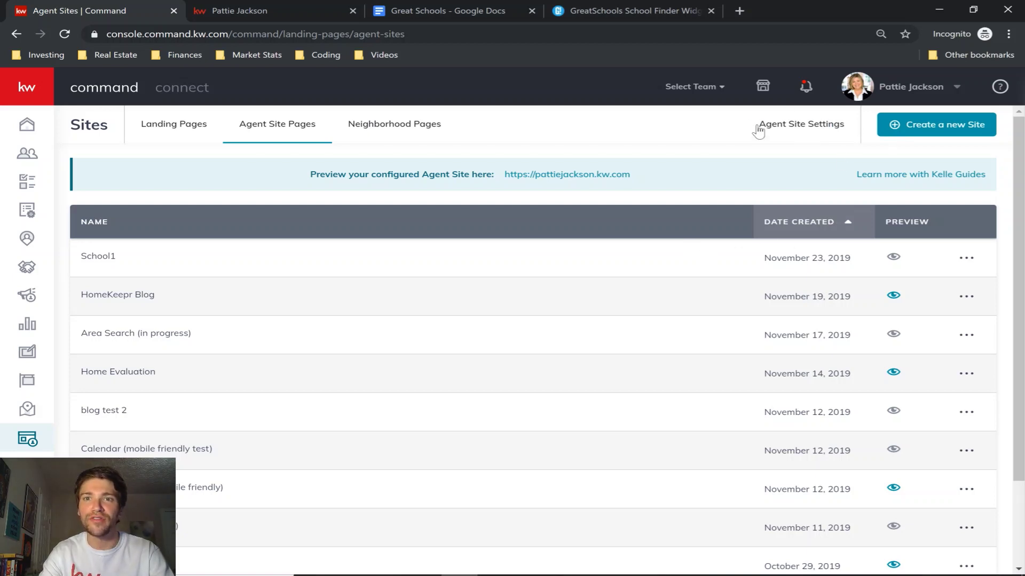
Add a navigation page titled 'School Test Page' with URL slug school1 in Agent Site Settings.
{"action": "left_click", "coordinate": [807, 132]}
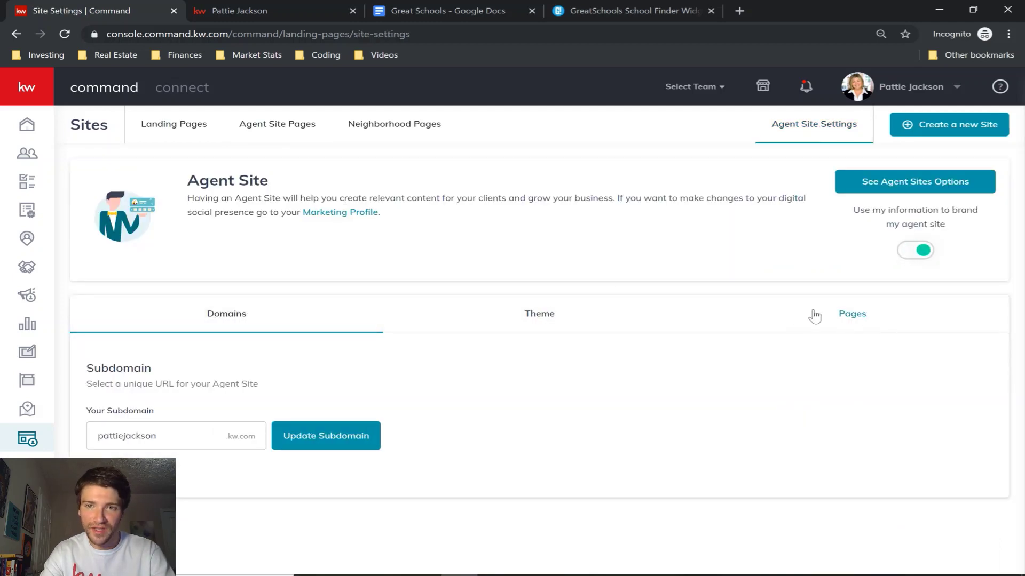
{"action": "left_click", "coordinate": [854, 314]}
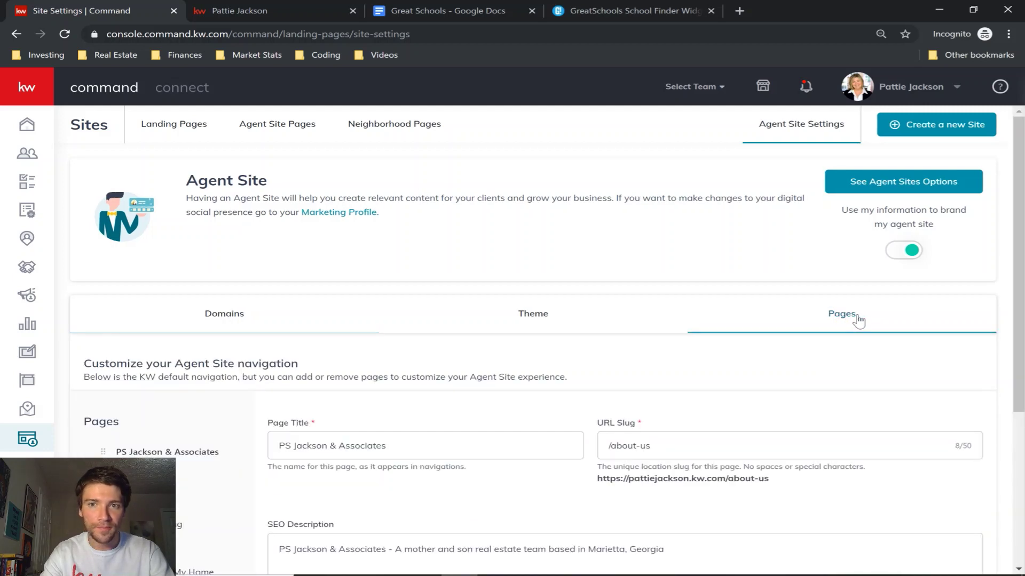
{"action": "scroll", "coordinate": [326, 340], "scroll_direction": "down", "scroll_amount": 4}
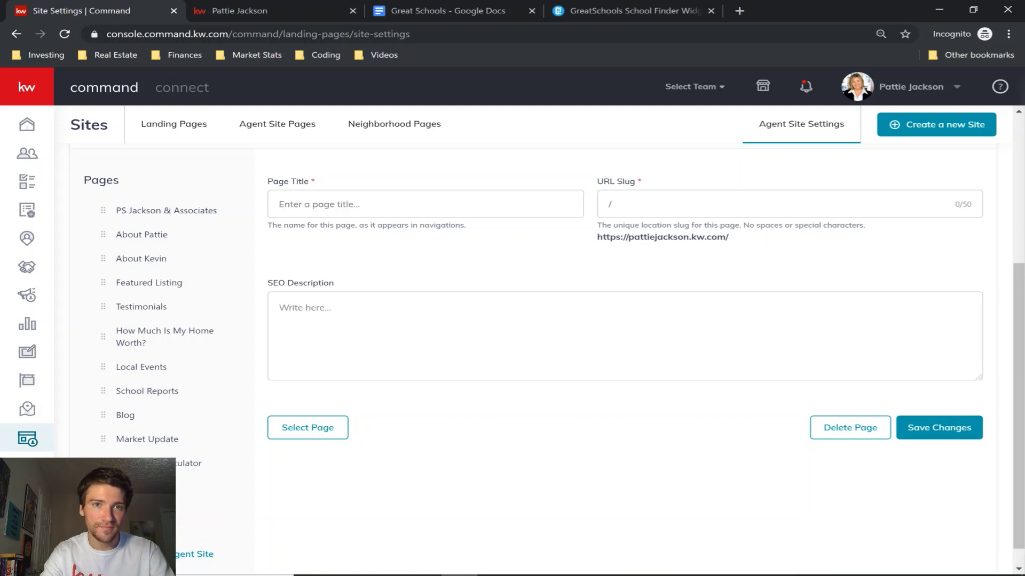
{"action": "scroll", "coordinate": [396, 328], "scroll_direction": "up", "scroll_amount": 1}
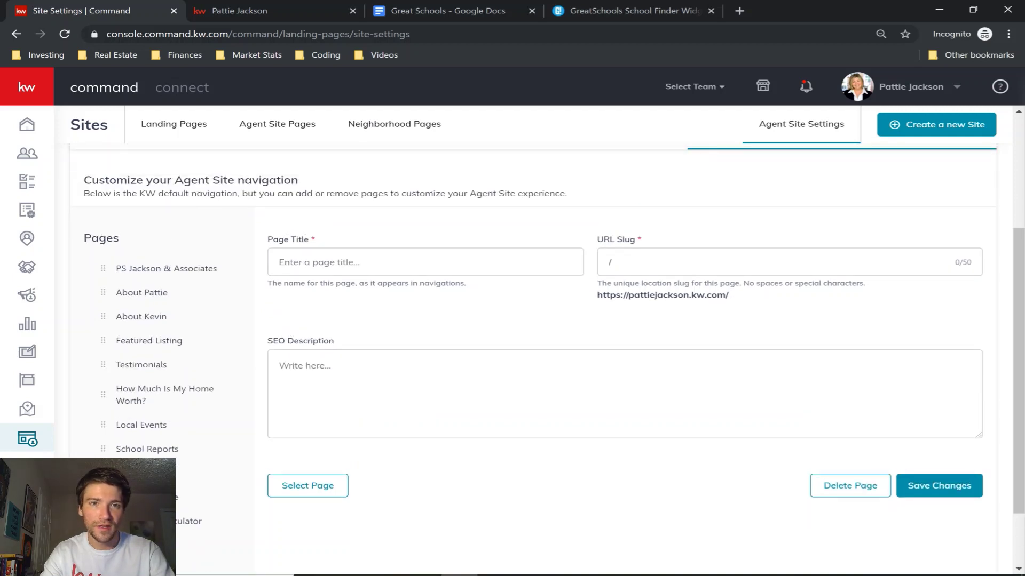
{"action": "type", "text": "School Test Page"}
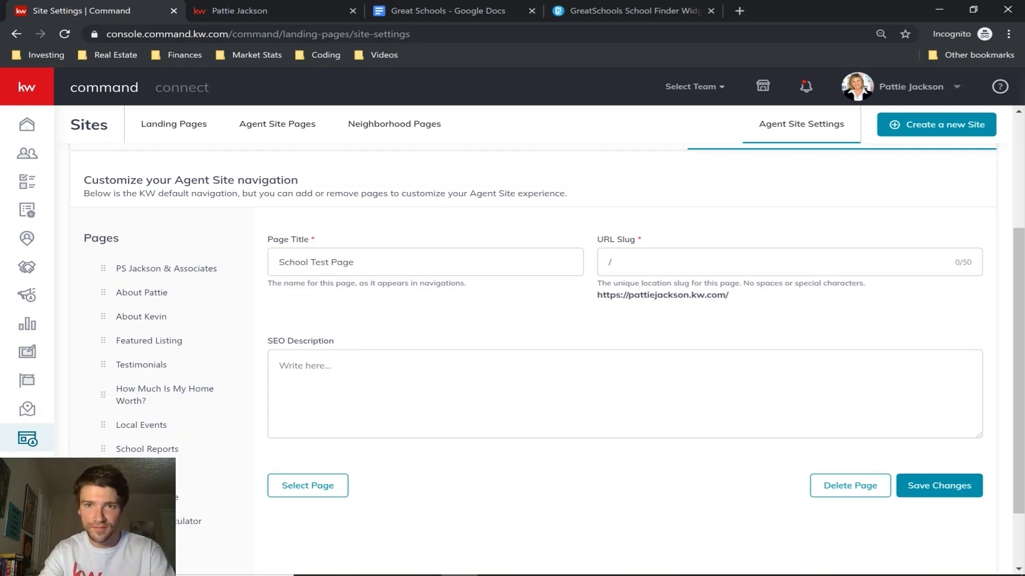
{"action": "type", "text": "school1"}
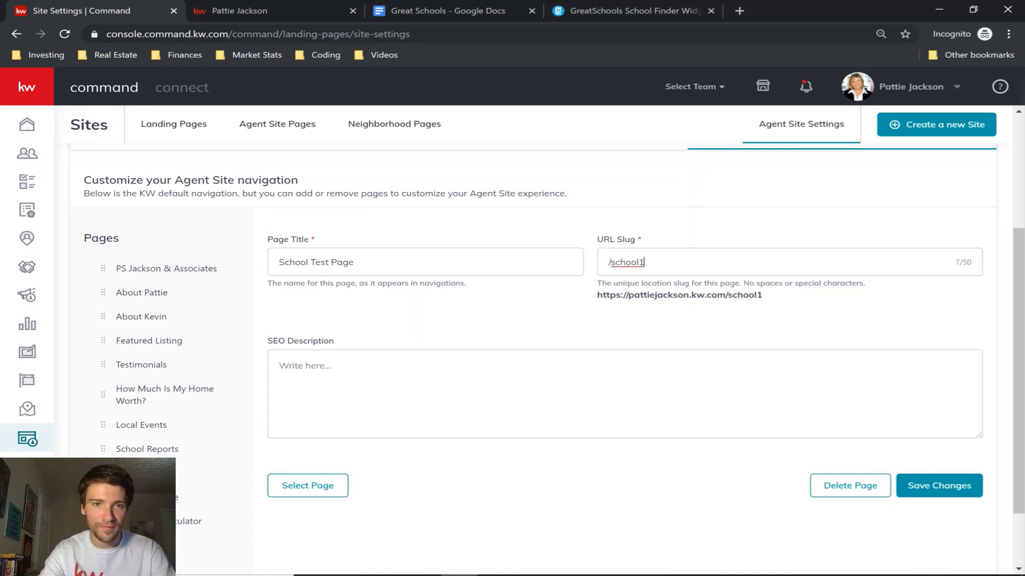
{"action": "scroll", "coordinate": [404, 346], "scroll_direction": "down", "scroll_amount": 2}
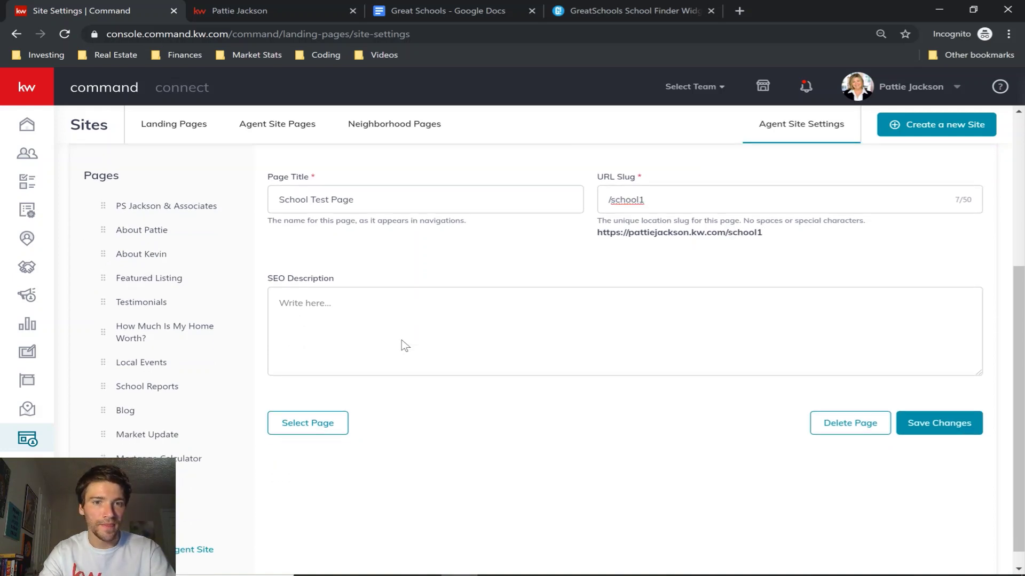
Link the navigation entry to the School1 page.
{"action": "left_click", "coordinate": [313, 414]}
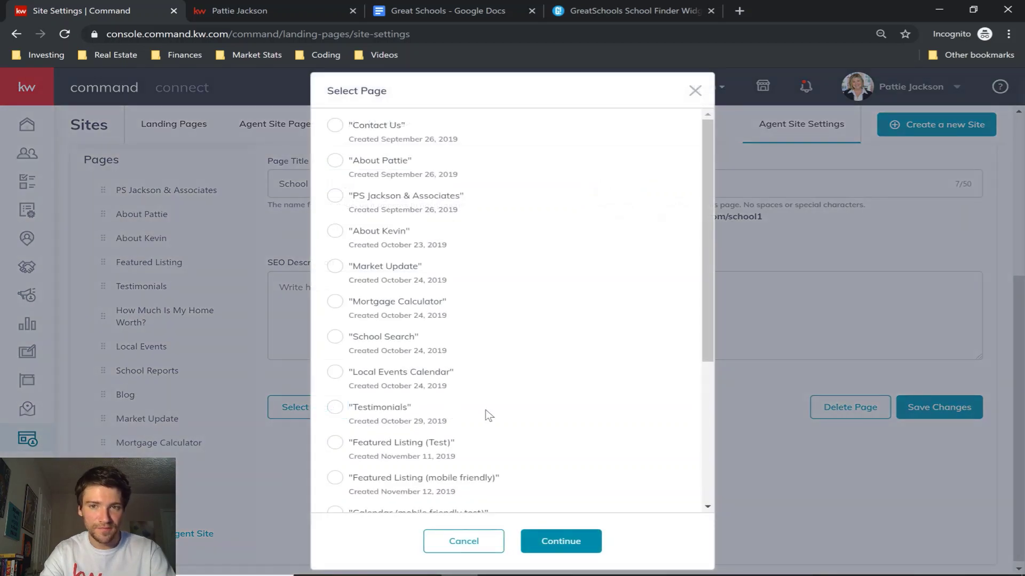
{"action": "scroll", "coordinate": [487, 416], "scroll_direction": "down", "scroll_amount": 2}
{"action": "scroll", "coordinate": [487, 416], "scroll_direction": "down", "scroll_amount": 2}
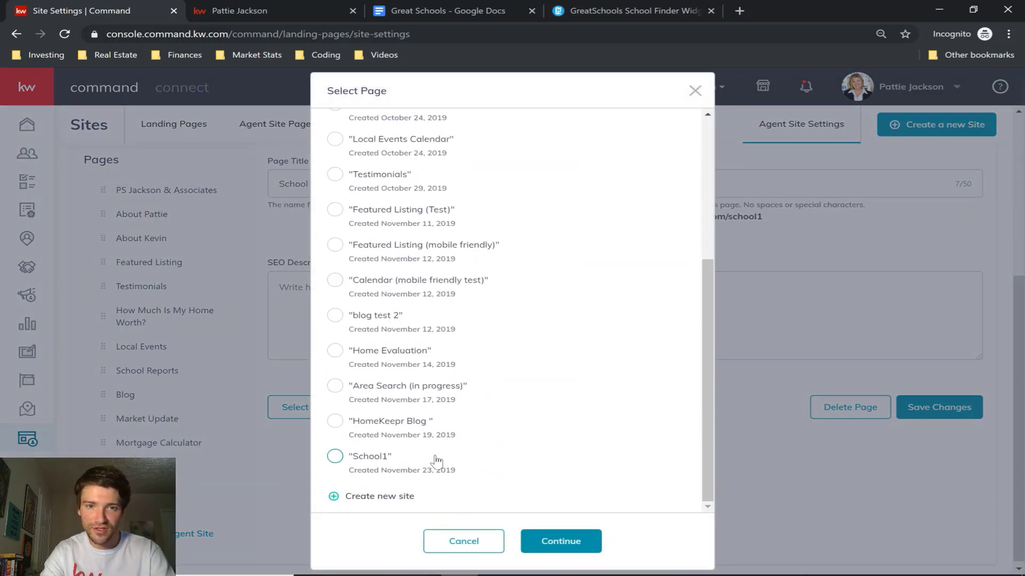
{"action": "left_click", "coordinate": [336, 459]}
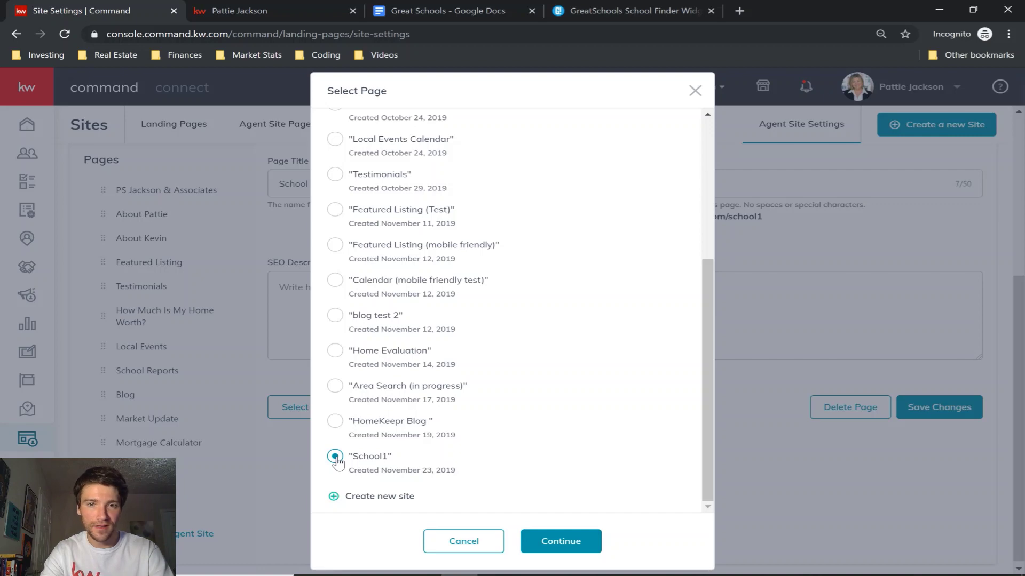
{"action": "left_click", "coordinate": [563, 542]}
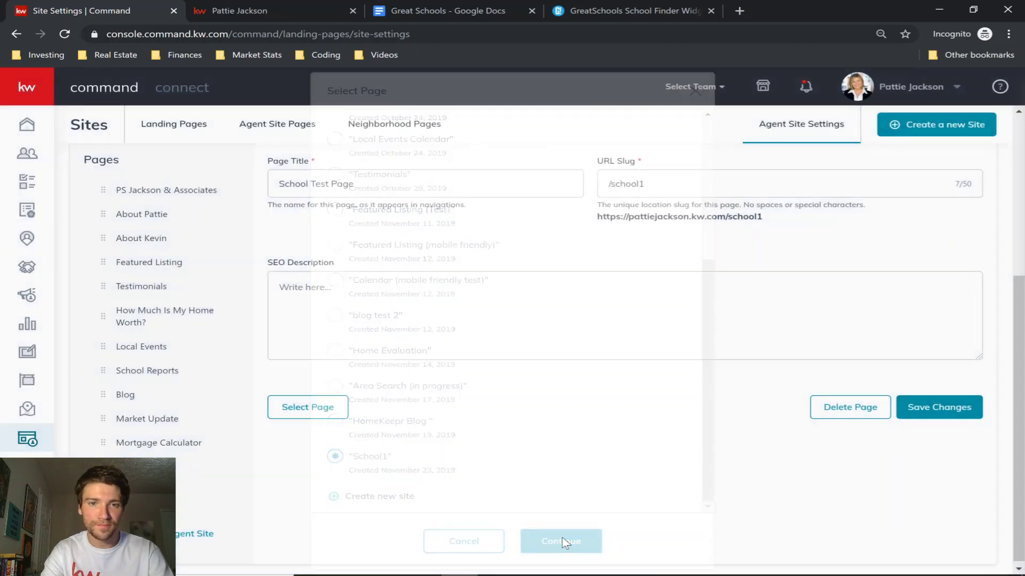
Save the School Test Page entry and reposition it in the navigation order.
{"action": "scroll", "coordinate": [671, 458], "scroll_direction": "up", "scroll_amount": 1}
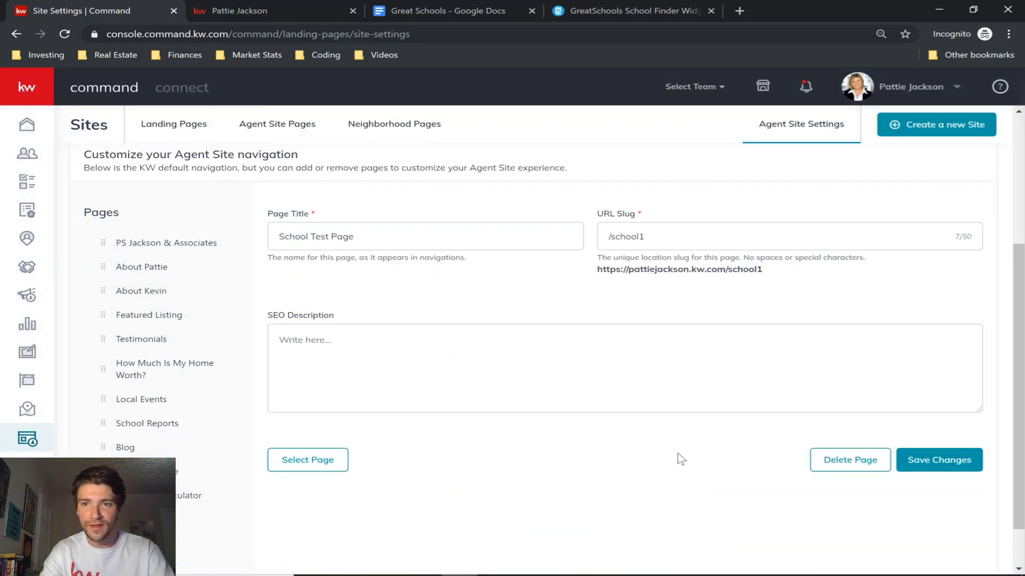
{"action": "left_click", "coordinate": [943, 464]}
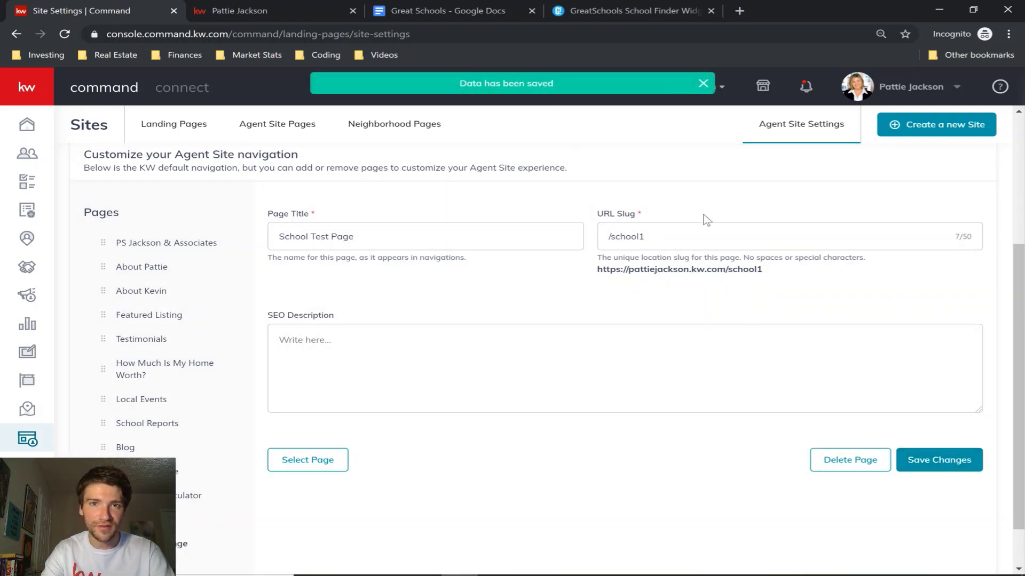
{"action": "scroll", "coordinate": [242, 400], "scroll_direction": "down", "scroll_amount": 1}
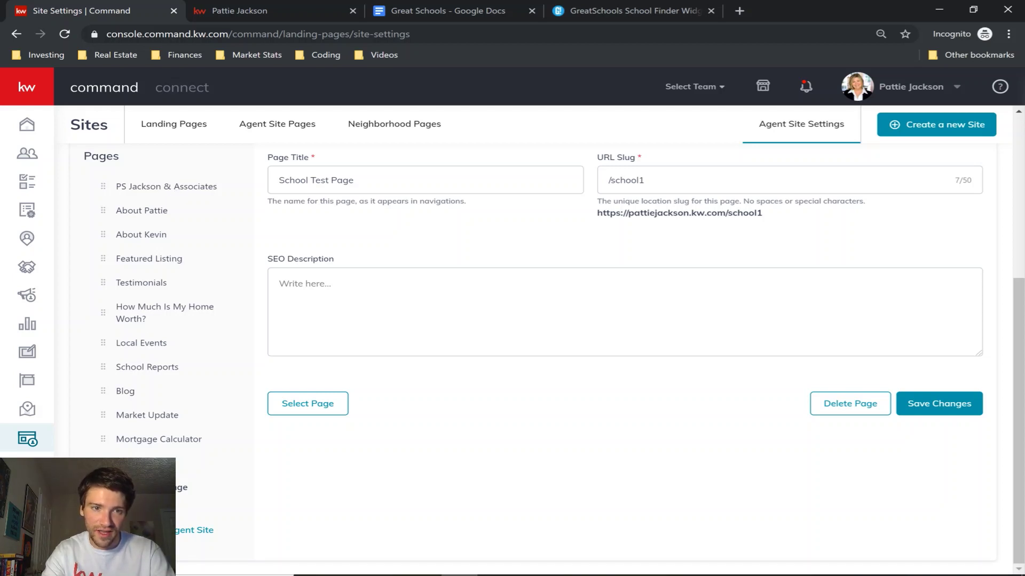
{"action": "left_click_drag", "start_coordinate": [139, 470], "coordinate": [155, 484]}
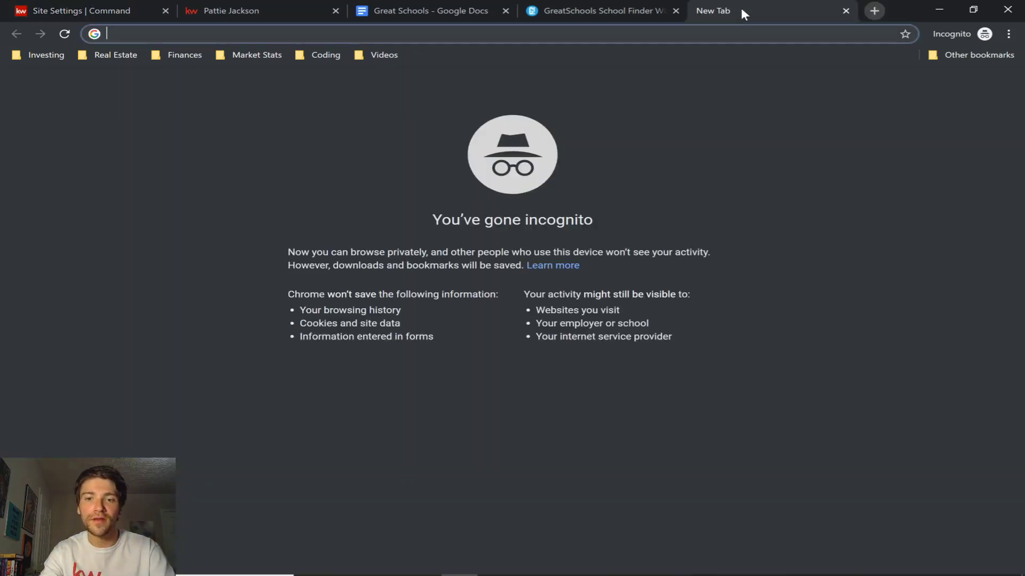
Load the agent's kw.com site and open School Test Page from its navigation menu.
{"action": "key", "text": "Return"}
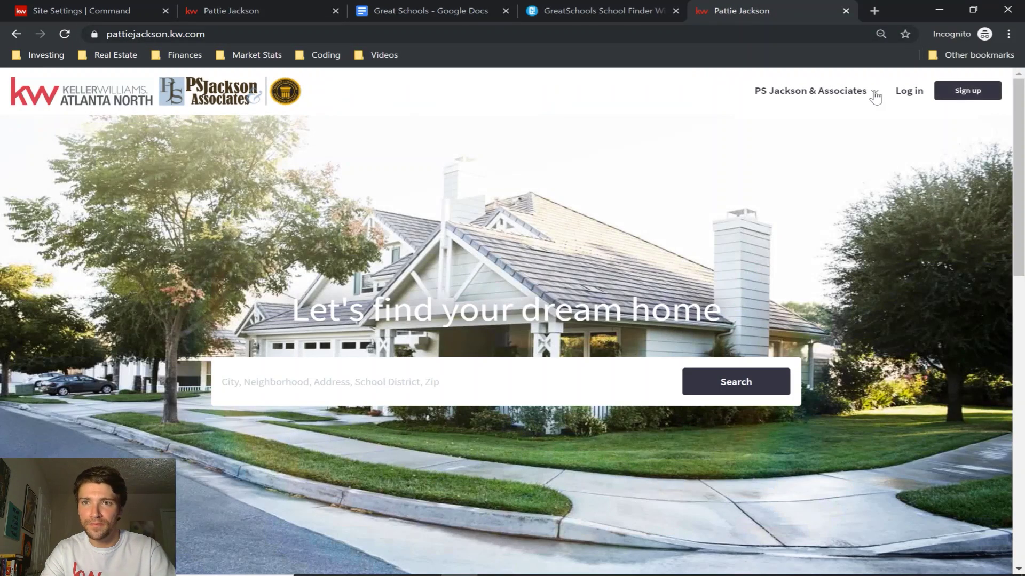
{"action": "left_click", "coordinate": [875, 93]}
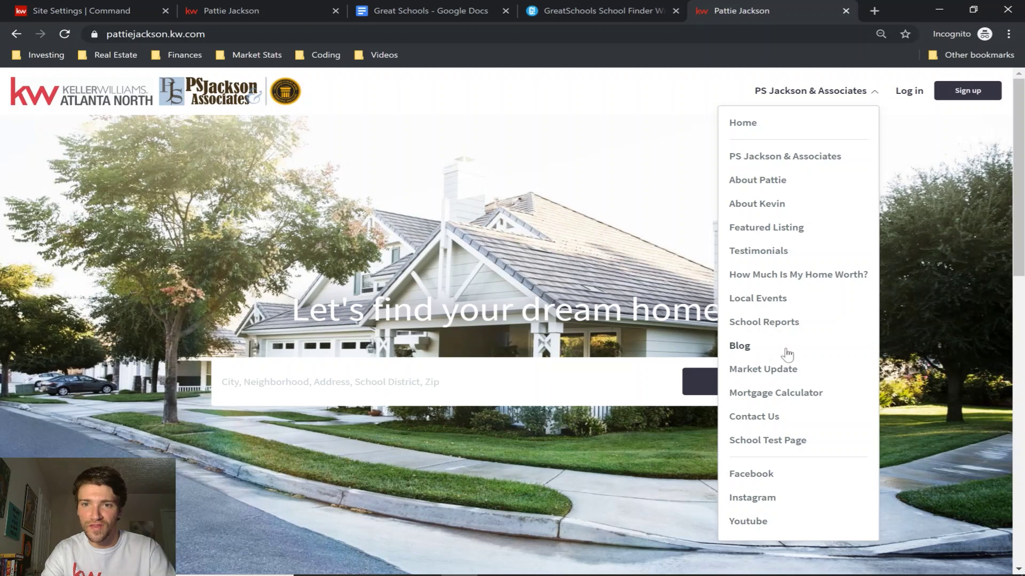
{"action": "left_click", "coordinate": [773, 442]}
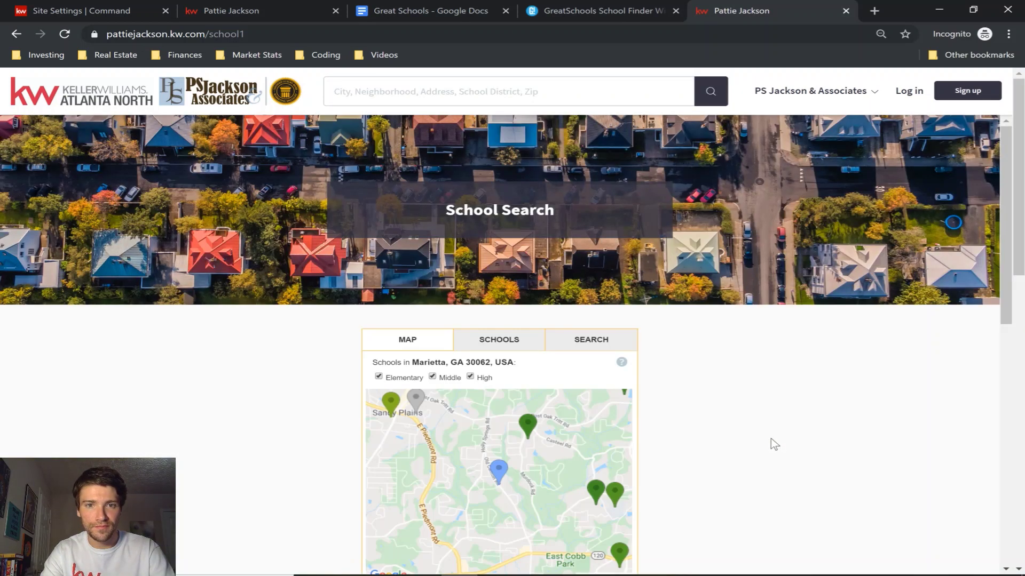
{"action": "scroll", "coordinate": [774, 445], "scroll_direction": "down", "scroll_amount": 2}
{"action": "scroll", "coordinate": [774, 444], "scroll_direction": "up", "scroll_amount": 1}
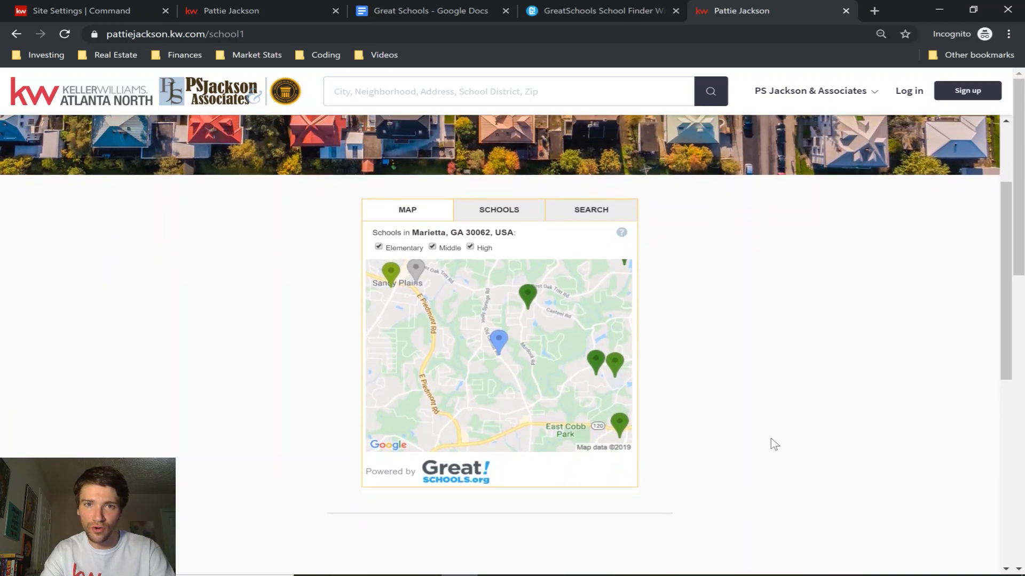
Check the widget's SCHOOLS and SEARCH views, then return to the 30062 school map.
{"action": "left_click", "coordinate": [506, 217]}
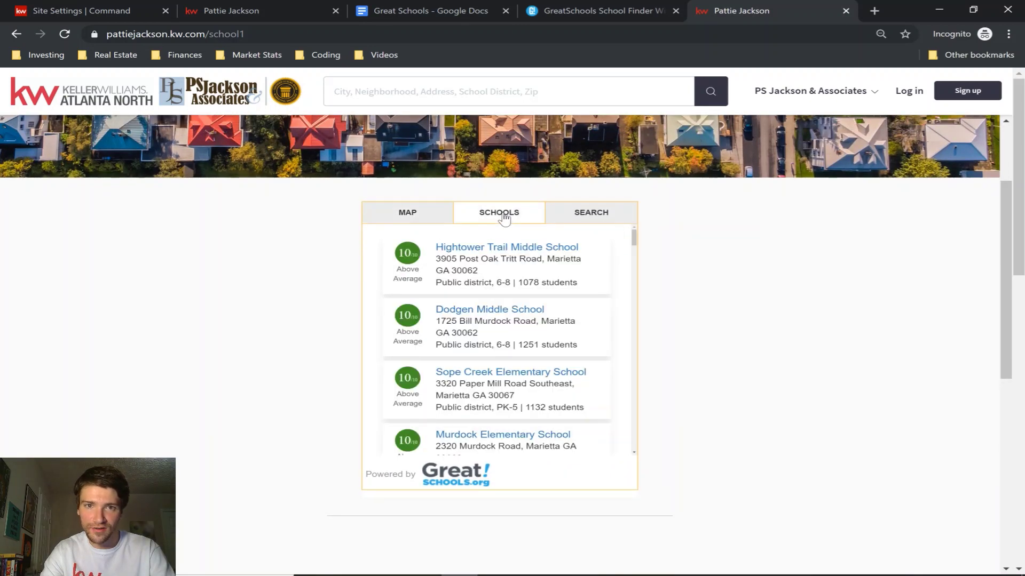
{"action": "left_click", "coordinate": [596, 217]}
{"action": "left_click", "coordinate": [410, 215]}
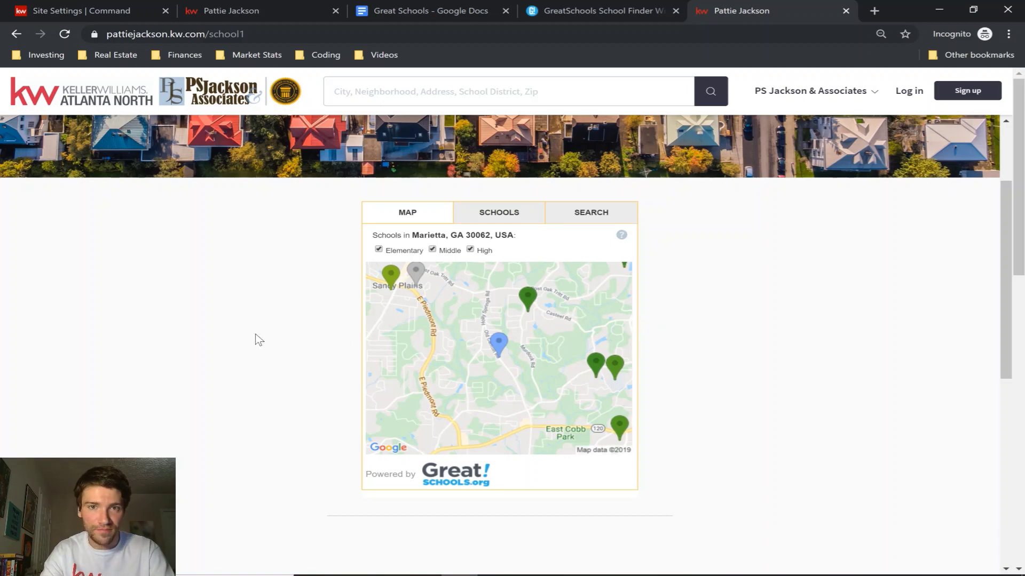
{"action": "scroll", "coordinate": [259, 340], "scroll_direction": "up", "scroll_amount": 3}
{"action": "scroll", "coordinate": [259, 340], "scroll_direction": "down", "scroll_amount": 8}
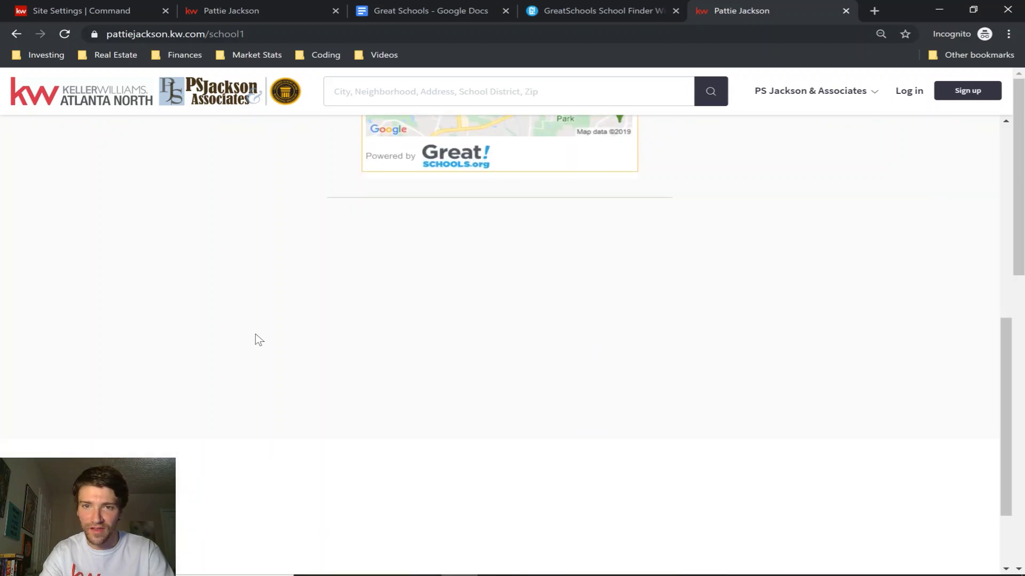
{"action": "scroll", "coordinate": [259, 340], "scroll_direction": "up", "scroll_amount": 8}
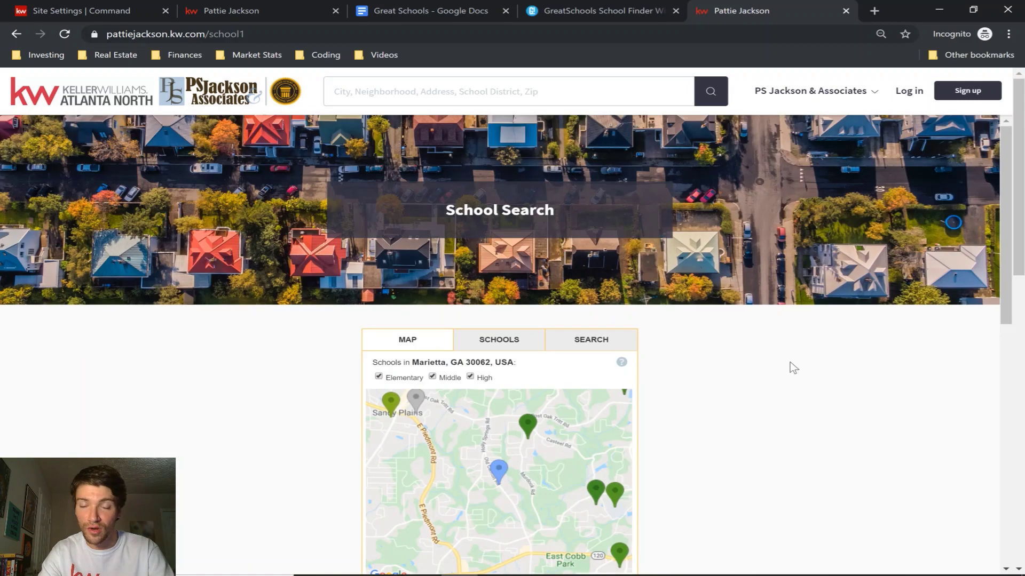
{"action": "scroll", "coordinate": [792, 366], "scroll_direction": "down", "scroll_amount": 2}
{"action": "scroll", "coordinate": [791, 367], "scroll_direction": "up", "scroll_amount": 2}
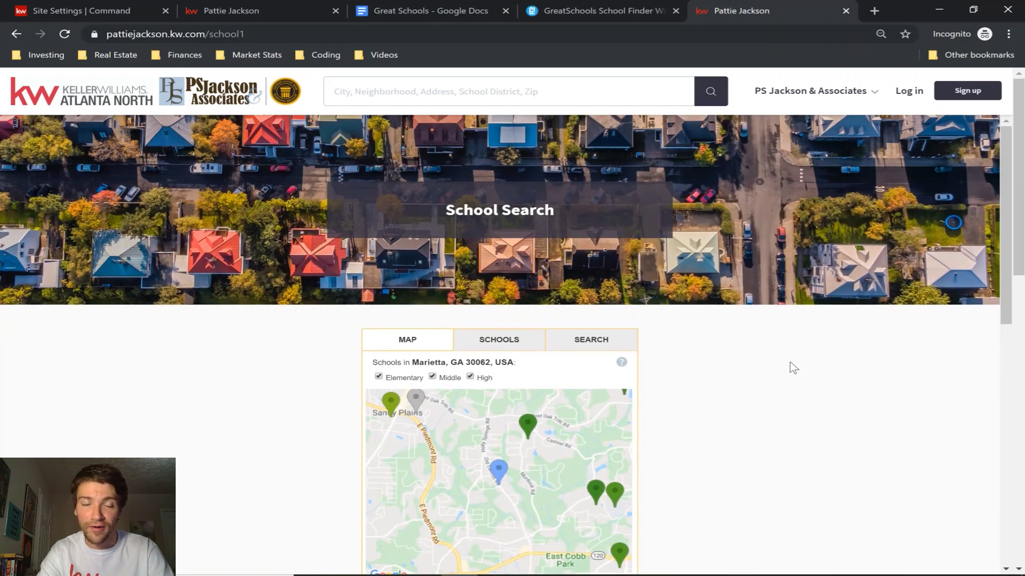